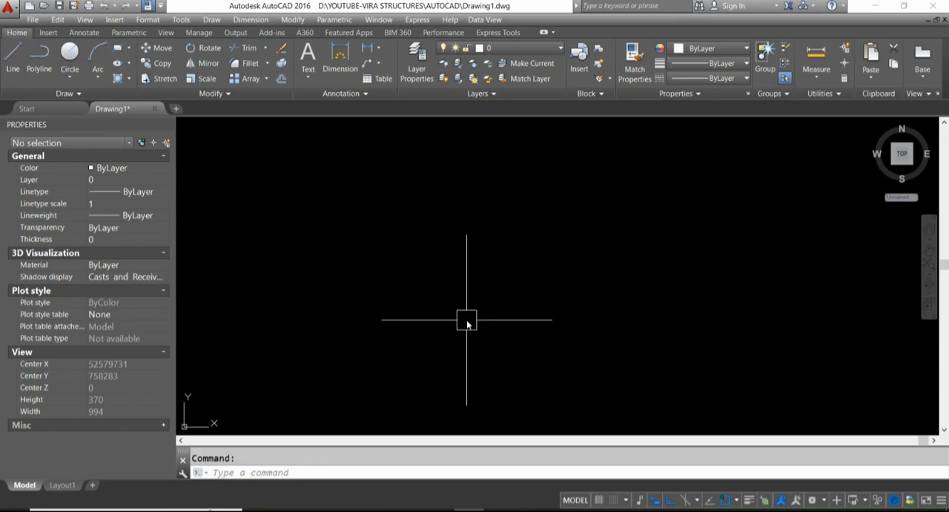
- Draw a fan of eleven construction lines (XLINE) at different angles through one common point, with Ortho off
{"action": "type", "text": "XL"}
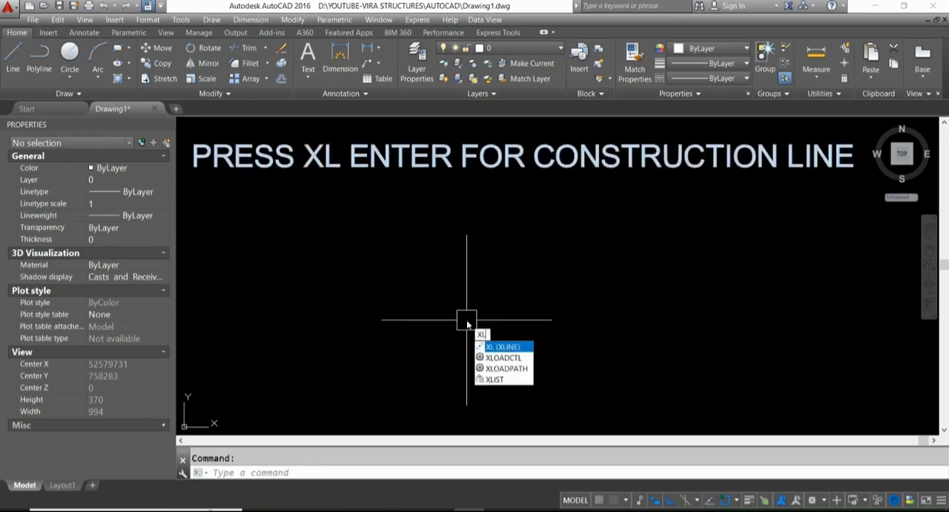
{"action": "key", "text": "Return"}
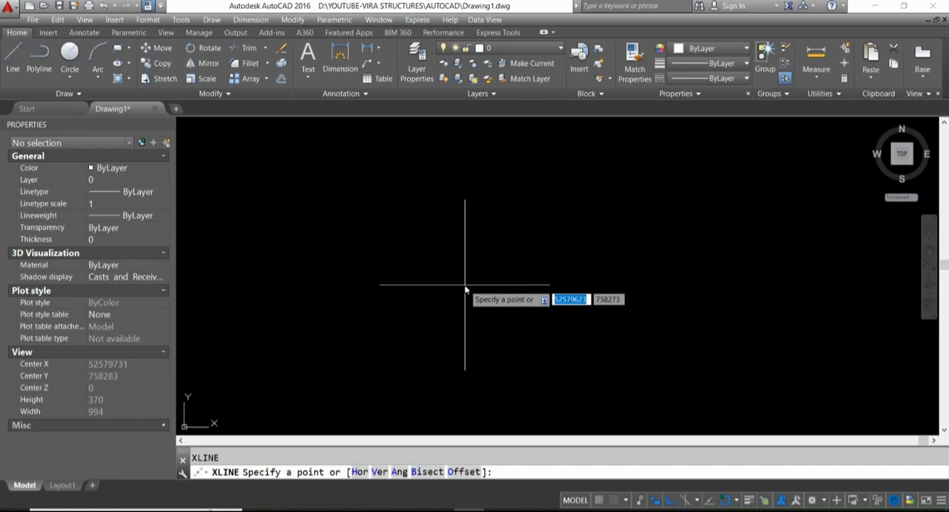
{"action": "left_click", "coordinate": [438, 291]}
{"action": "scroll", "coordinate": [441, 256], "scroll_direction": "down", "scroll_amount": 2}
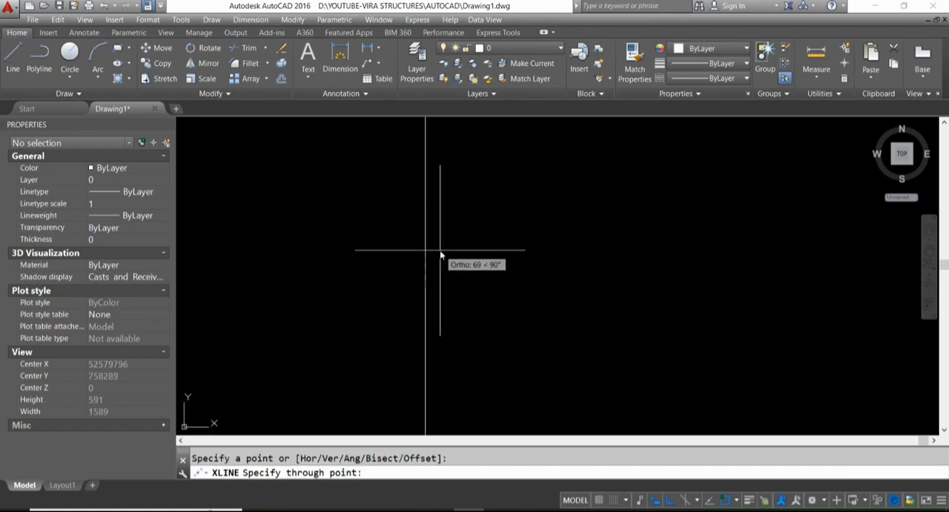
{"action": "key", "text": "F8"}
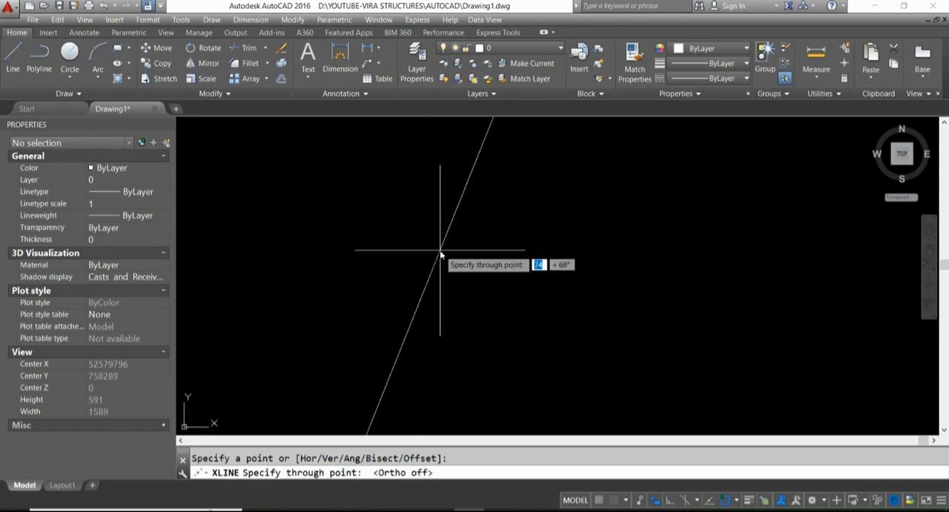
{"action": "left_click", "coordinate": [539, 232]}
{"action": "left_click", "coordinate": [520, 207]}
{"action": "left_click", "coordinate": [457, 205]}
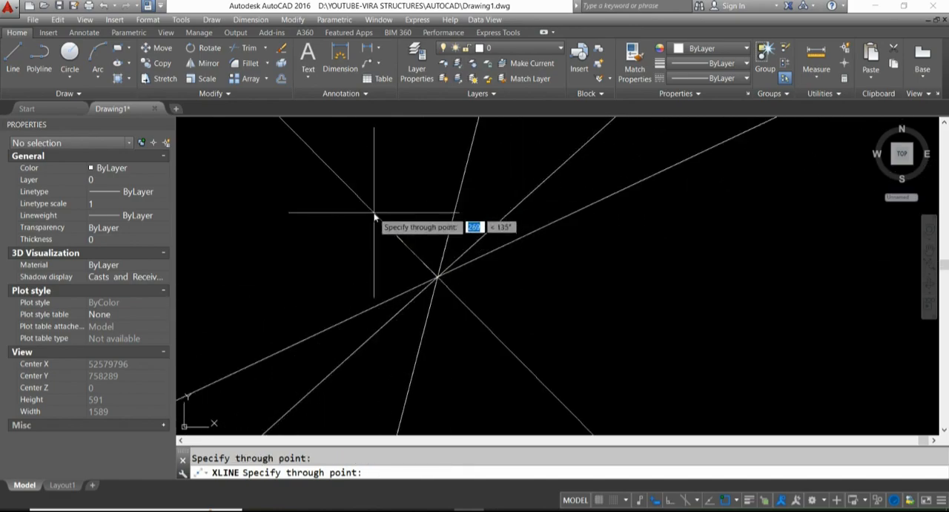
{"action": "left_click", "coordinate": [374, 217]}
{"action": "left_click", "coordinate": [308, 218]}
{"action": "left_click", "coordinate": [282, 260]}
{"action": "left_click", "coordinate": [275, 286]}
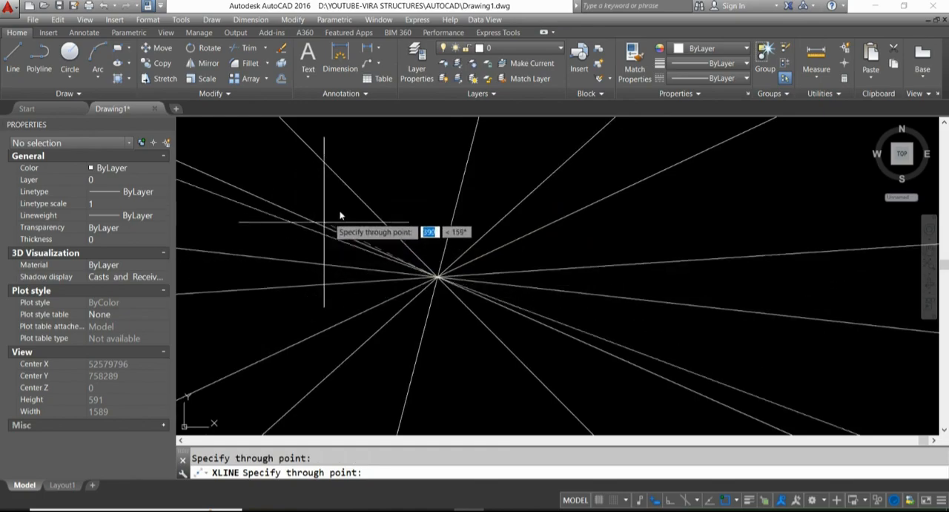
{"action": "left_click", "coordinate": [409, 171]}
{"action": "left_click", "coordinate": [435, 161]}
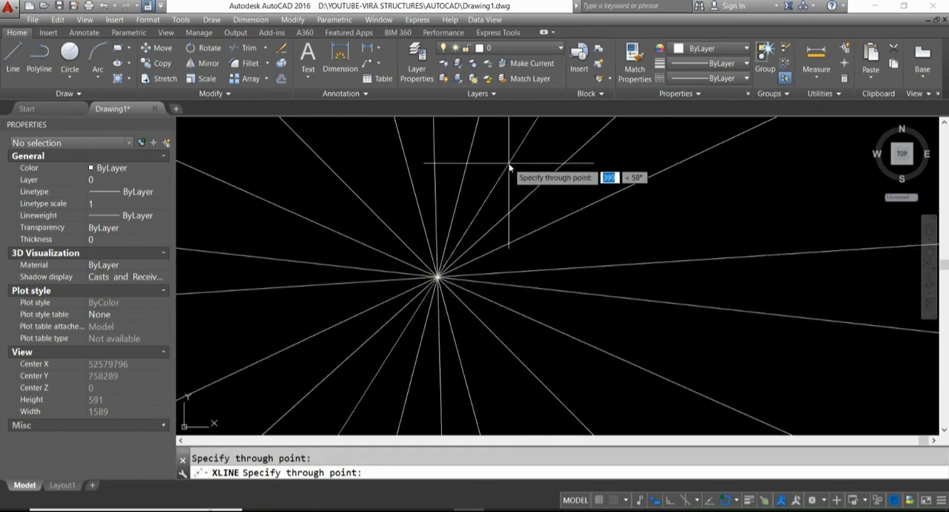
{"action": "left_click", "coordinate": [508, 168]}
{"action": "left_click", "coordinate": [678, 224]}
{"action": "key", "text": "Escape"}
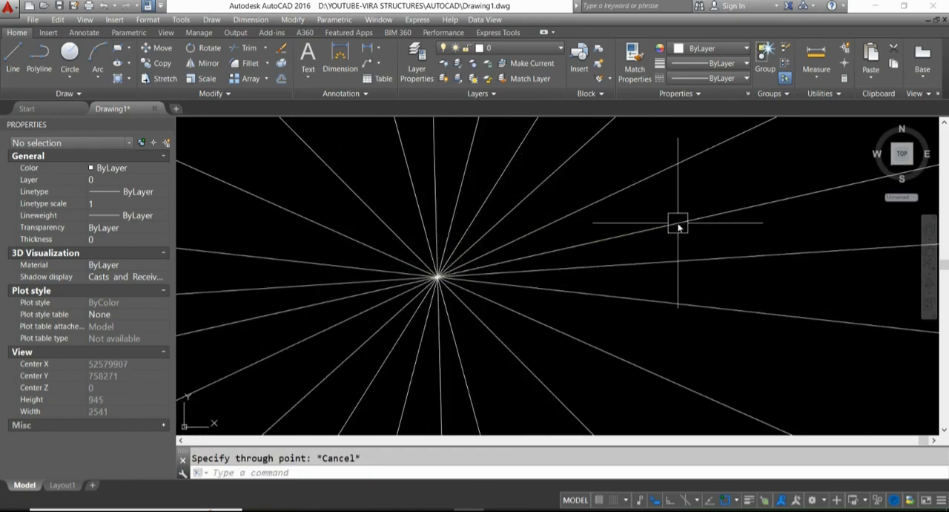
{"action": "mouse_move", "coordinate": [625, 258]}
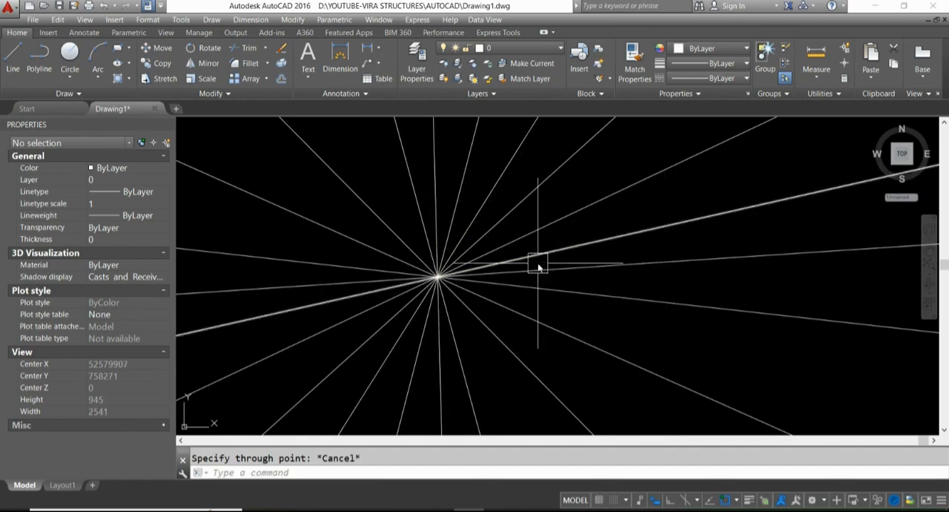
{"action": "scroll", "coordinate": [480, 274], "scroll_direction": "down", "scroll_amount": 20}
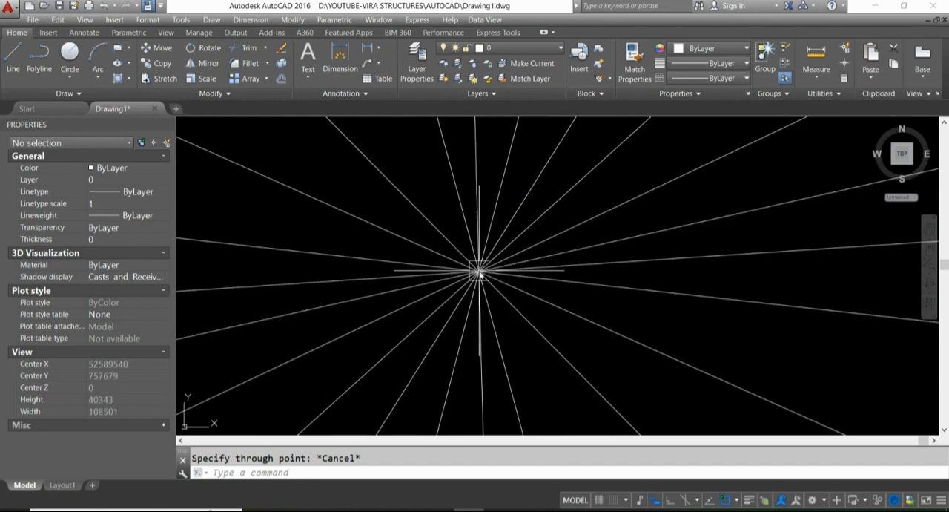
{"action": "scroll", "coordinate": [480, 273], "scroll_direction": "up", "scroll_amount": 8}
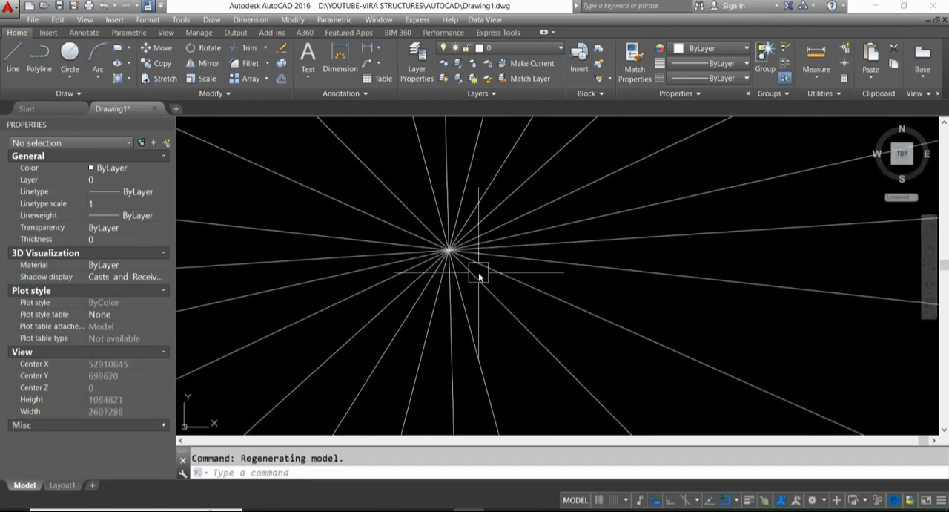
{"action": "scroll", "coordinate": [488, 273], "scroll_direction": "down", "scroll_amount": 18}
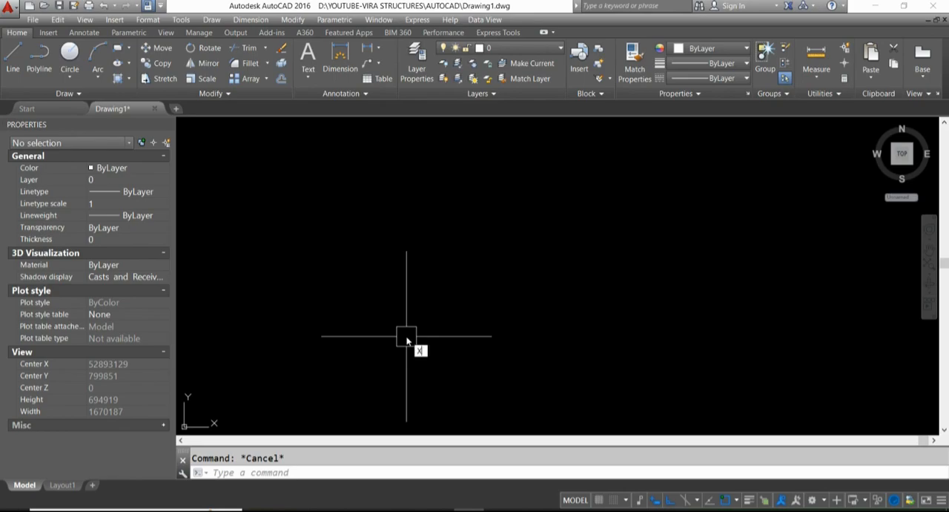
- Draw one vertical and one horizontal construction line through a common point, with Ortho on
{"action": "key", "text": "Return"}
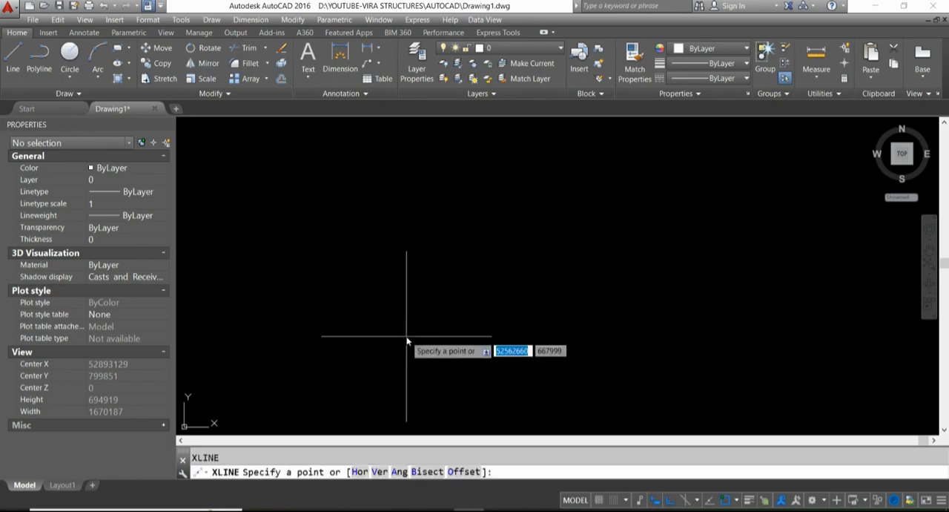
{"action": "left_click", "coordinate": [389, 303]}
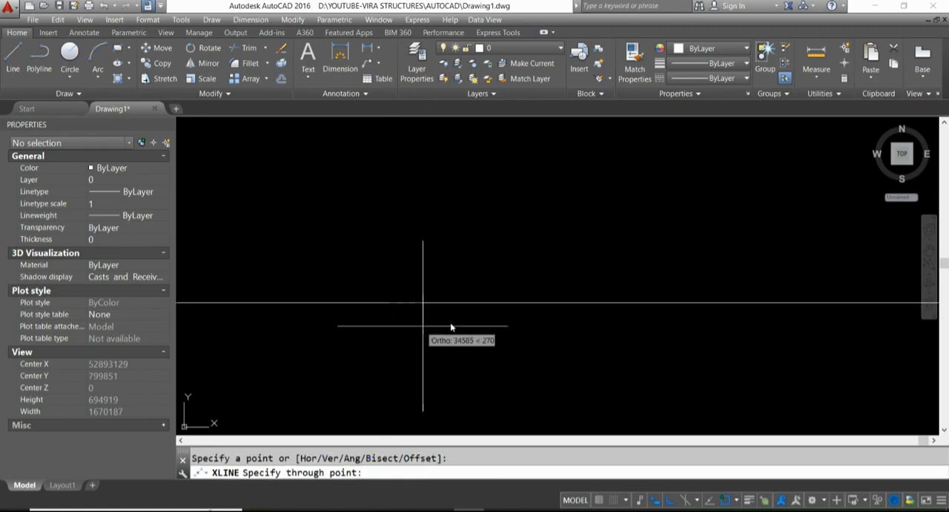
{"action": "left_click", "coordinate": [373, 223]}
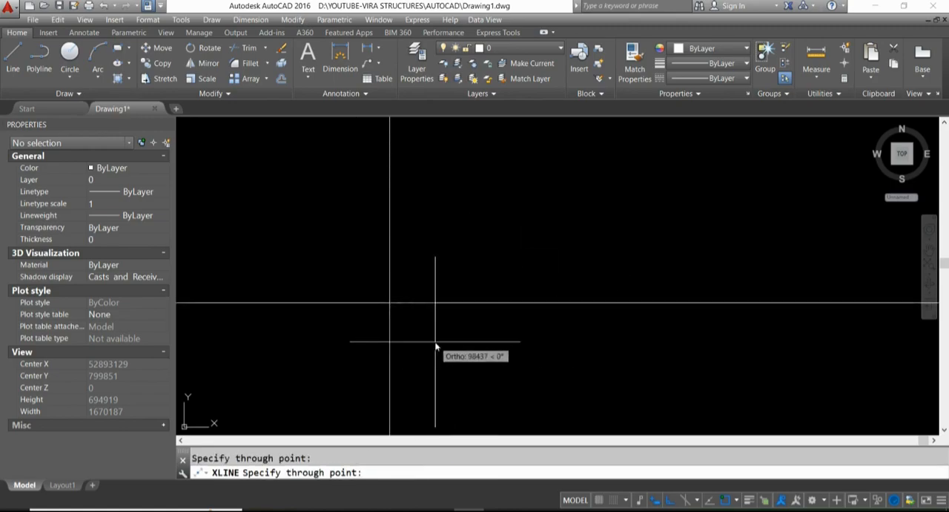
{"action": "key", "text": "Escape"}
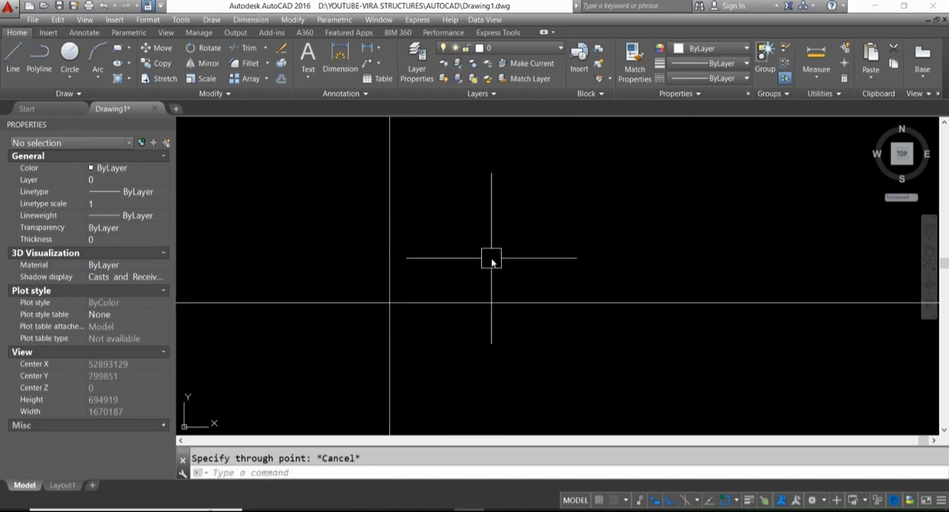
- Add six horizontal construction lines with the Hor option, five above the existing horizontal line and one below it
{"action": "key", "text": "Return"}
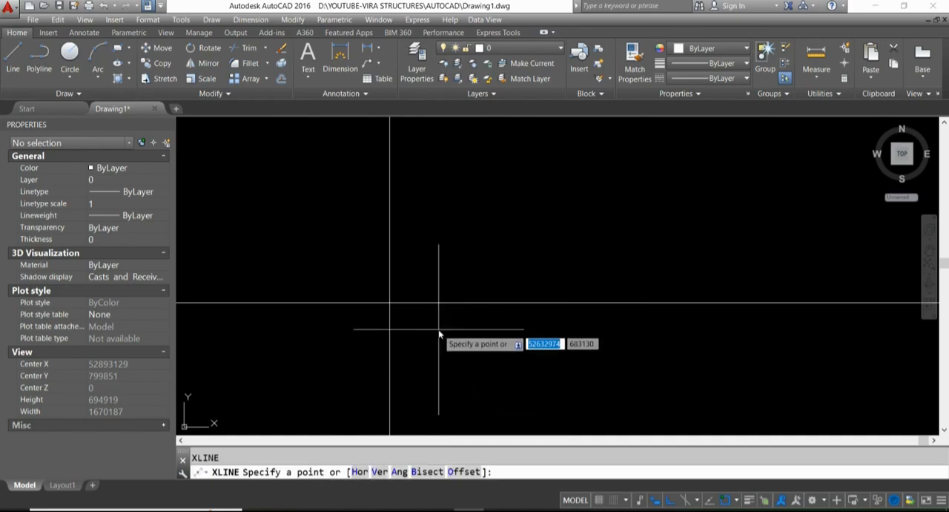
{"action": "type", "text": "h"}
{"action": "key", "text": "Return"}
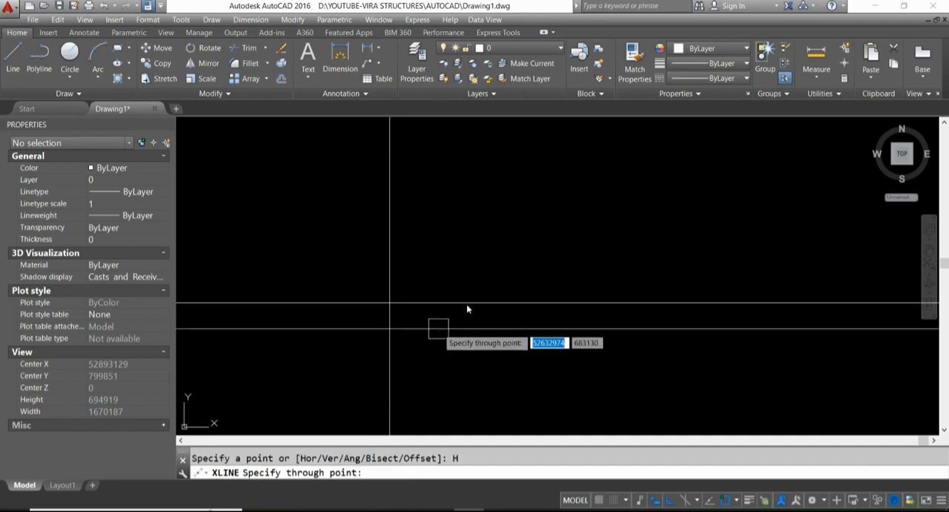
{"action": "left_click", "coordinate": [440, 248]}
{"action": "left_click", "coordinate": [441, 275]}
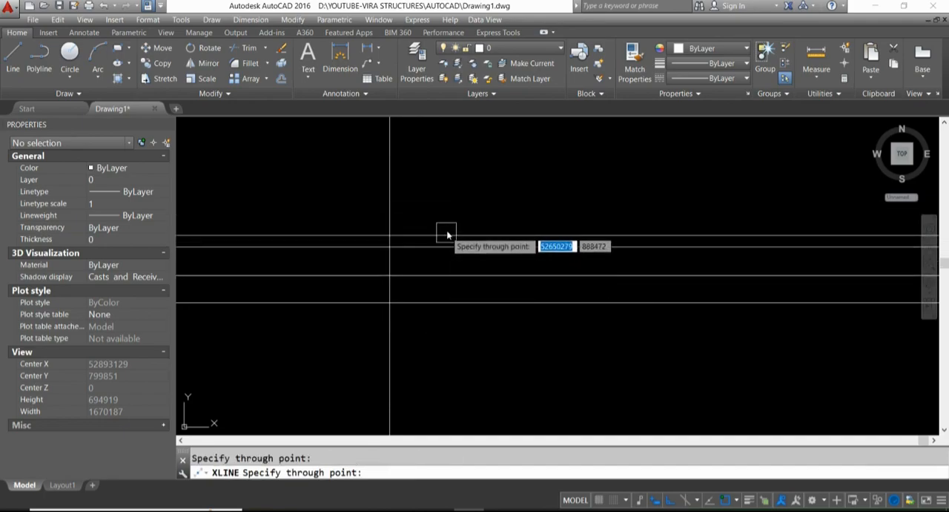
{"action": "left_click", "coordinate": [450, 215]}
{"action": "left_click", "coordinate": [451, 183]}
{"action": "left_click", "coordinate": [454, 153]}
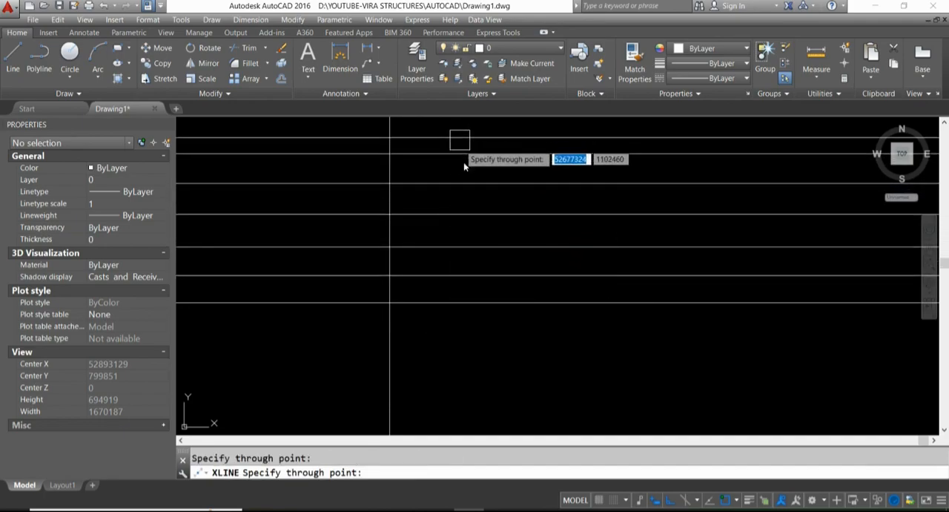
{"action": "left_click", "coordinate": [482, 338]}
{"action": "key", "text": "Return"}
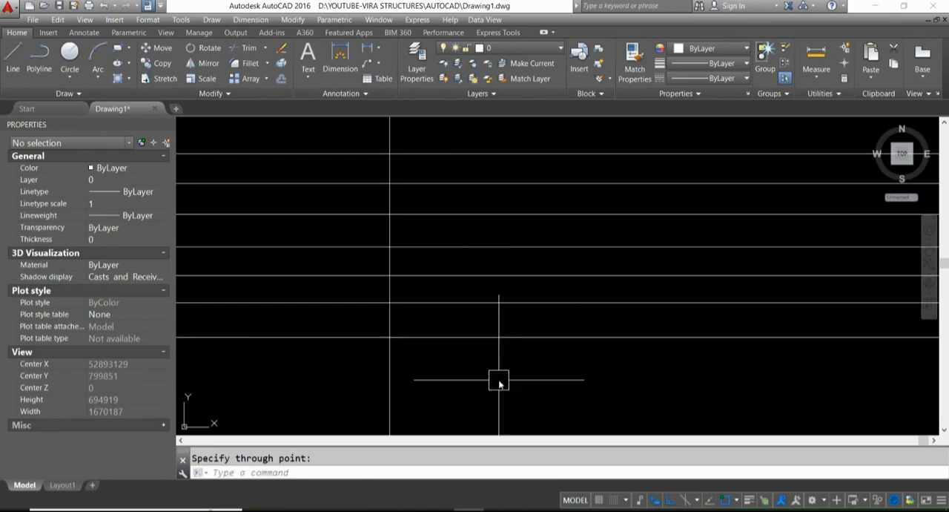
- Add seven vertical construction lines with the Ver option, spaced across the horizontals to the right of the existing vertical line
{"action": "type", "text": "XL"}
{"action": "key", "text": "Return"}
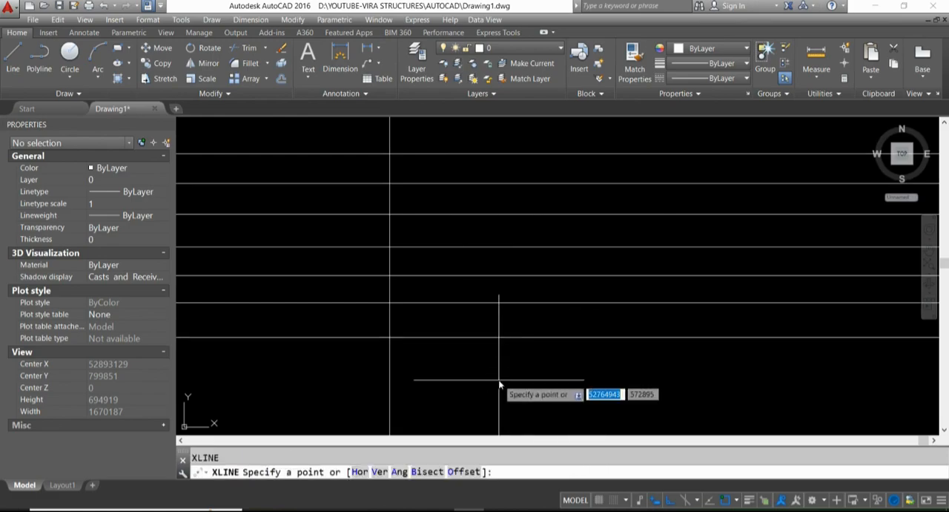
{"action": "type", "text": "V"}
{"action": "key", "text": "Return"}
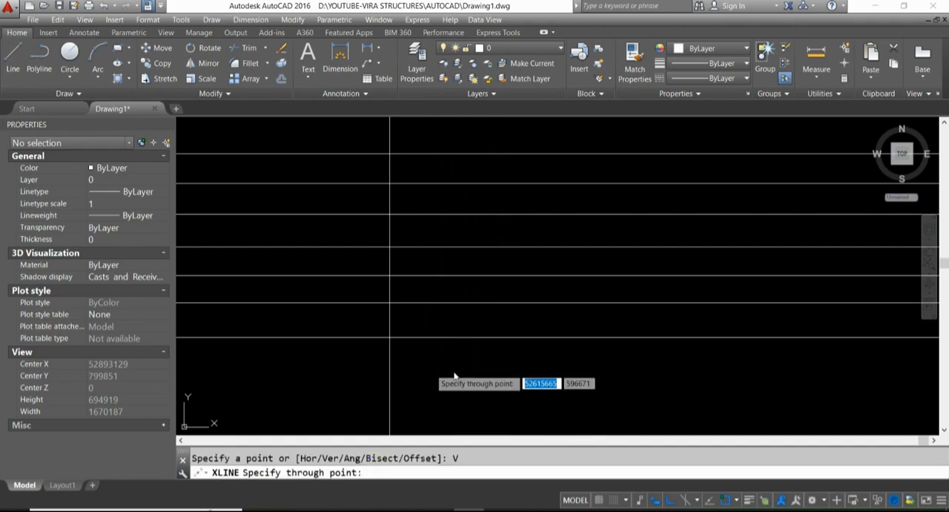
{"action": "left_click", "coordinate": [431, 371]}
{"action": "left_click", "coordinate": [474, 370]}
{"action": "left_click", "coordinate": [521, 372]}
{"action": "left_click", "coordinate": [569, 375]}
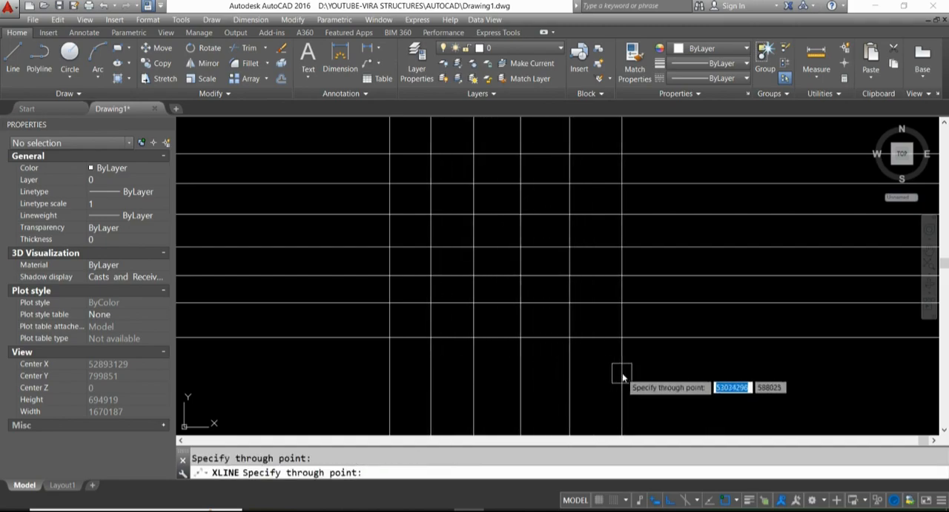
{"action": "left_click", "coordinate": [622, 375]}
{"action": "left_click", "coordinate": [671, 364]}
{"action": "left_click", "coordinate": [704, 365]}
{"action": "scroll", "coordinate": [584, 337], "scroll_direction": "down", "scroll_amount": 2}
{"action": "key", "text": "Return"}
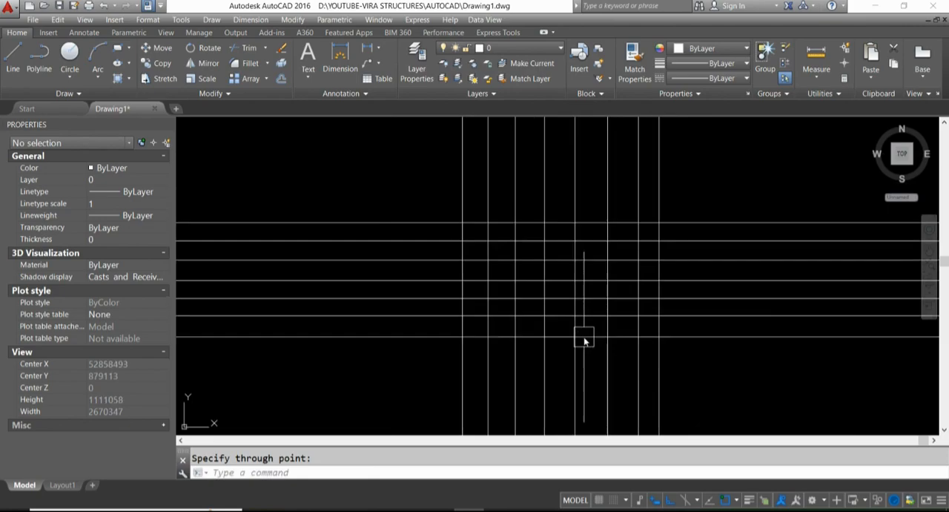
- Draw seven parallel construction lines at an angle of 60° across the grid with the Ang option
{"action": "middle_click_drag", "start_coordinate": [584, 338], "coordinate": [463, 282]}
{"action": "middle_click_drag", "start_coordinate": [542, 242], "coordinate": [543, 251]}
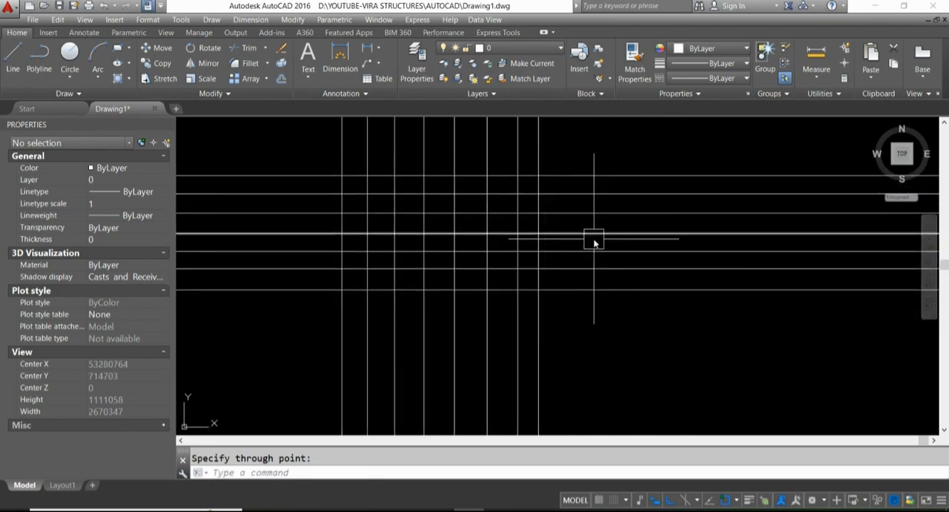
{"action": "key", "text": "Return"}
{"action": "key", "text": "Return"}
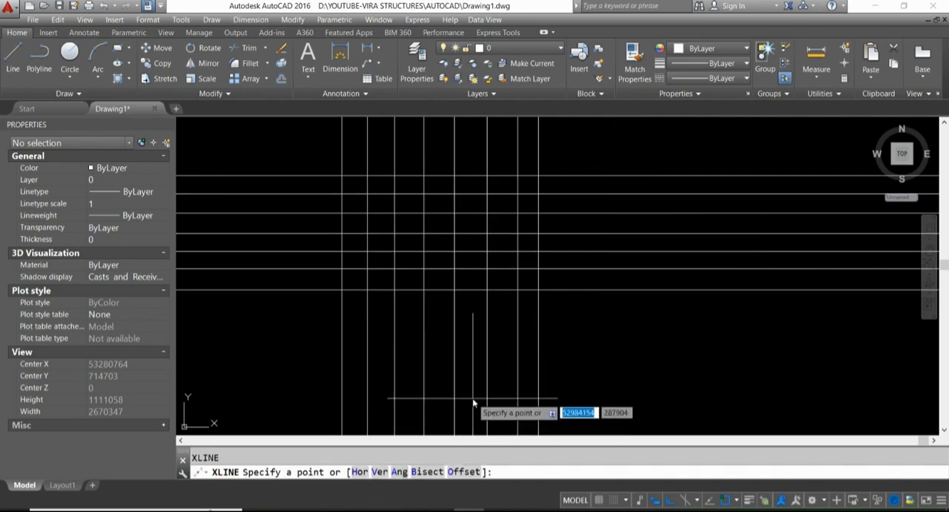
{"action": "type", "text": "A"}
{"action": "key", "text": "Return"}
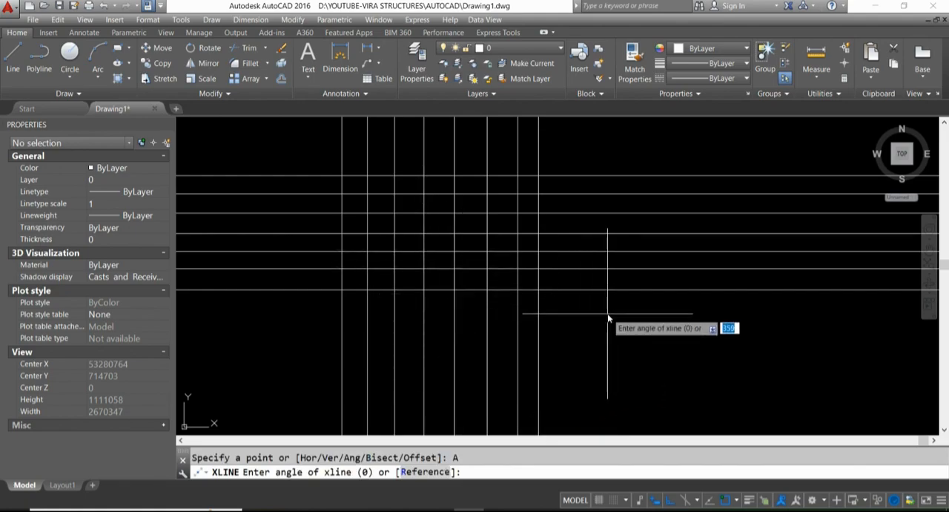
{"action": "key", "text": "Return"}
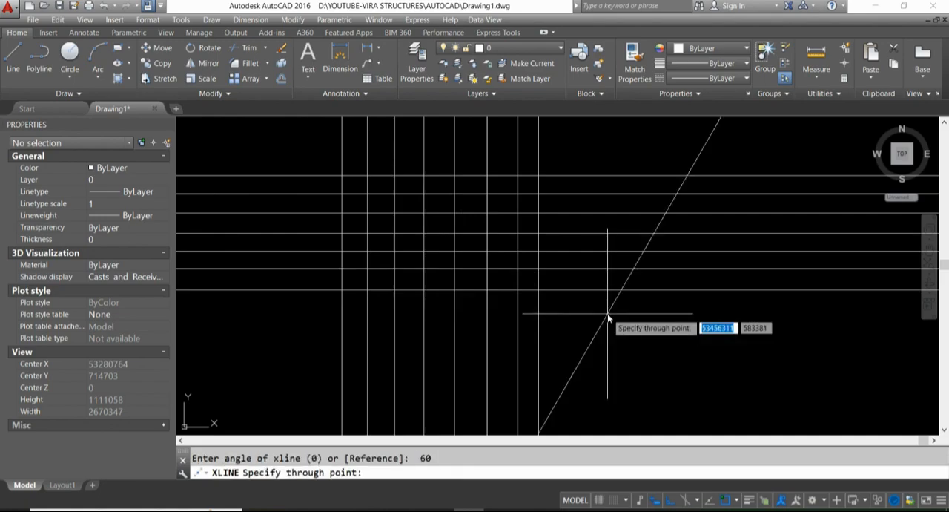
{"action": "left_click", "coordinate": [305, 224]}
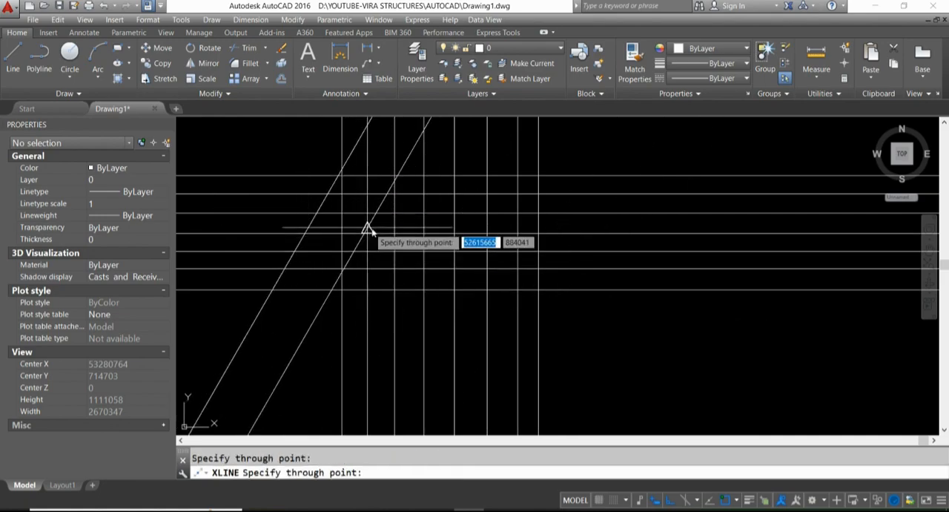
{"action": "left_click", "coordinate": [368, 228]}
{"action": "left_click", "coordinate": [425, 224]}
{"action": "left_click", "coordinate": [468, 216]}
{"action": "left_click", "coordinate": [529, 213]}
{"action": "left_click", "coordinate": [585, 214]}
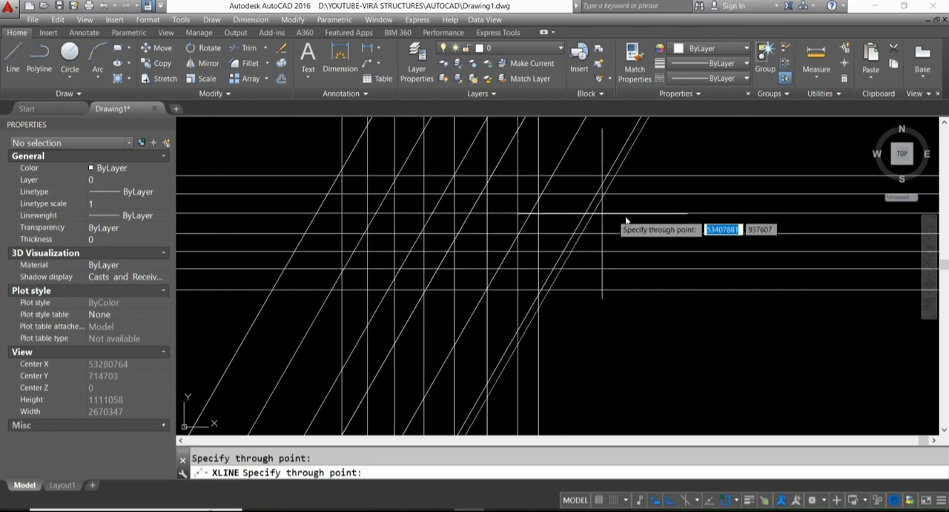
{"action": "left_click", "coordinate": [642, 214]}
{"action": "scroll", "coordinate": [600, 225], "scroll_direction": "down", "scroll_amount": 2}
{"action": "middle_click_drag", "start_coordinate": [599, 228], "coordinate": [549, 232]}
{"action": "scroll", "coordinate": [546, 231], "scroll_direction": "up", "scroll_amount": 2}
{"action": "key", "text": "Escape"}
{"action": "key", "text": "Escape"}
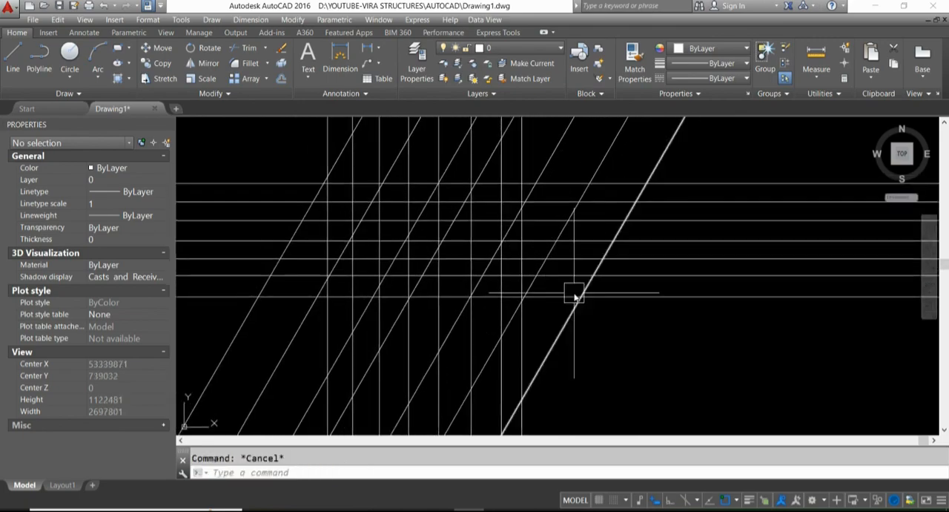
- Draw a bisecting construction line with the Bisect option, vertex on the second-lowest horizontal, both angle points where the lowest horizontal meets the third-from-right vertical
{"action": "type", "text": "x"}
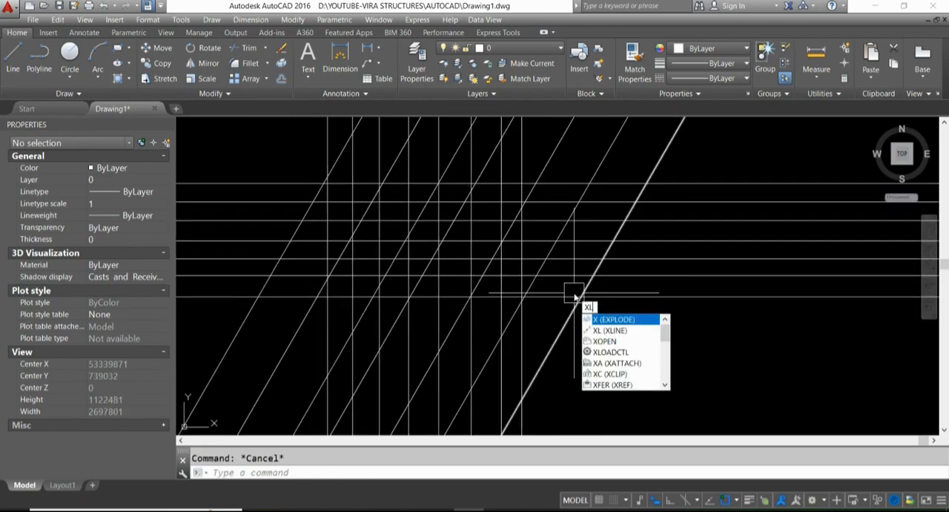
{"action": "type", "text": "l"}
{"action": "key", "text": "Return"}
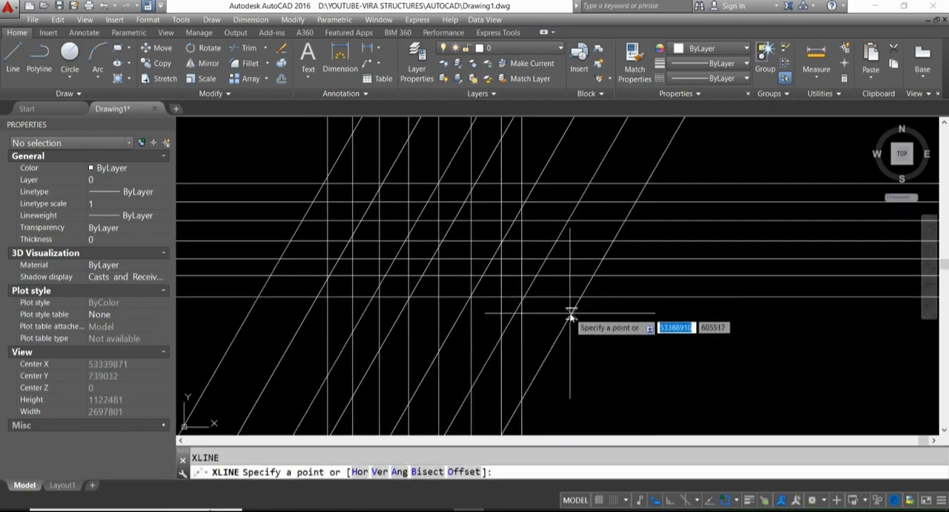
{"action": "type", "text": "B"}
{"action": "key", "text": "Return"}
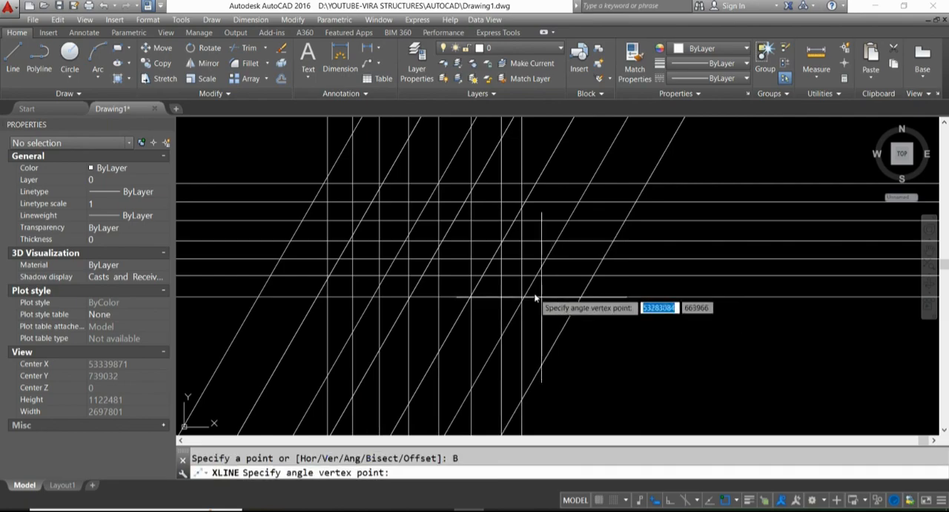
{"action": "scroll", "coordinate": [530, 297], "scroll_direction": "up", "scroll_amount": 4}
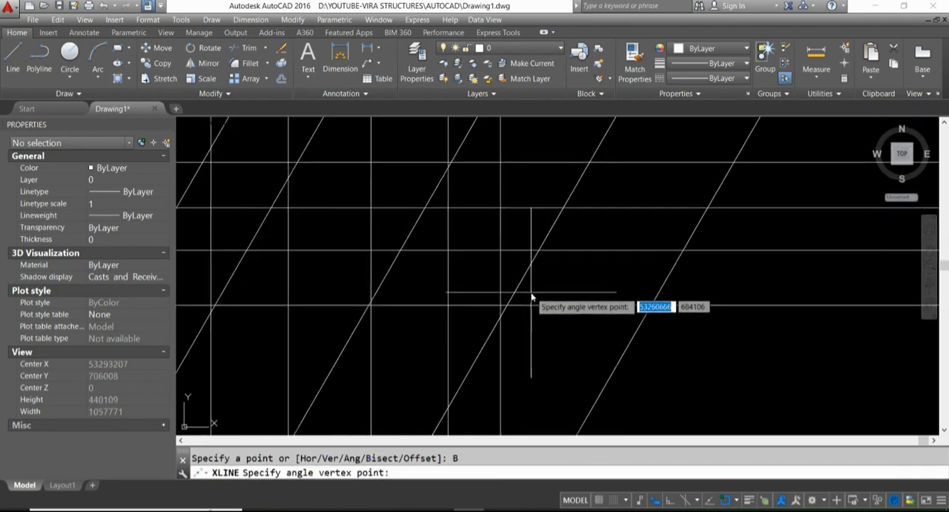
{"action": "left_click", "coordinate": [537, 252]}
{"action": "scroll", "coordinate": [373, 308], "scroll_direction": "up", "scroll_amount": 4}
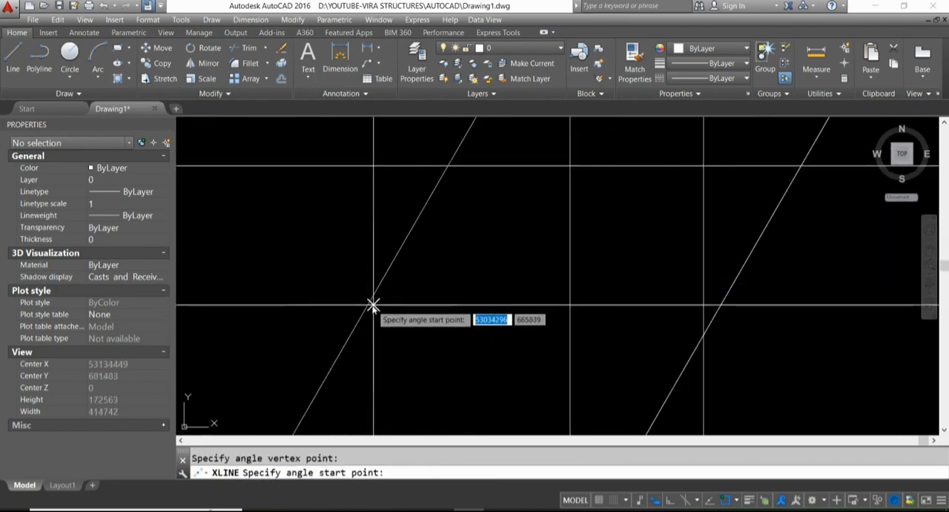
{"action": "left_click", "coordinate": [373, 306]}
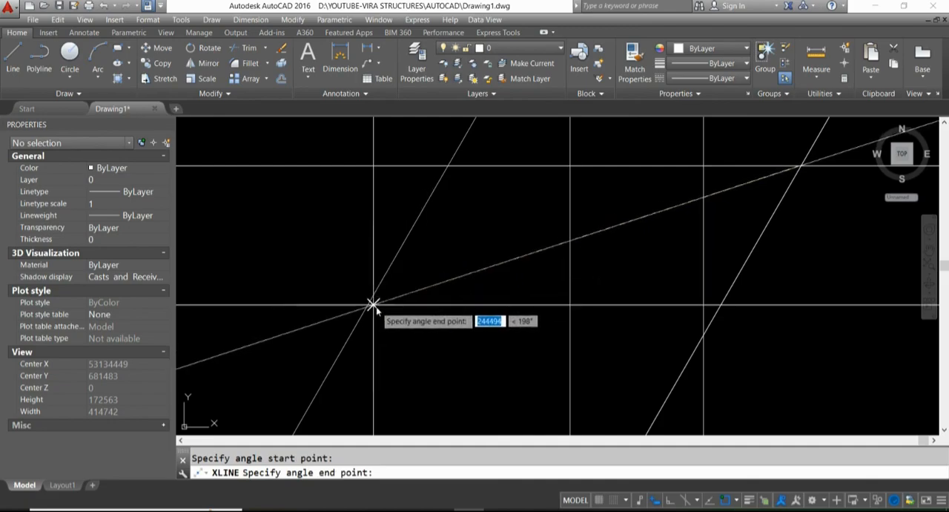
{"action": "left_click", "coordinate": [373, 305]}
{"action": "scroll", "coordinate": [412, 268], "scroll_direction": "down", "scroll_amount": 2}
{"action": "key", "text": "Escape"}
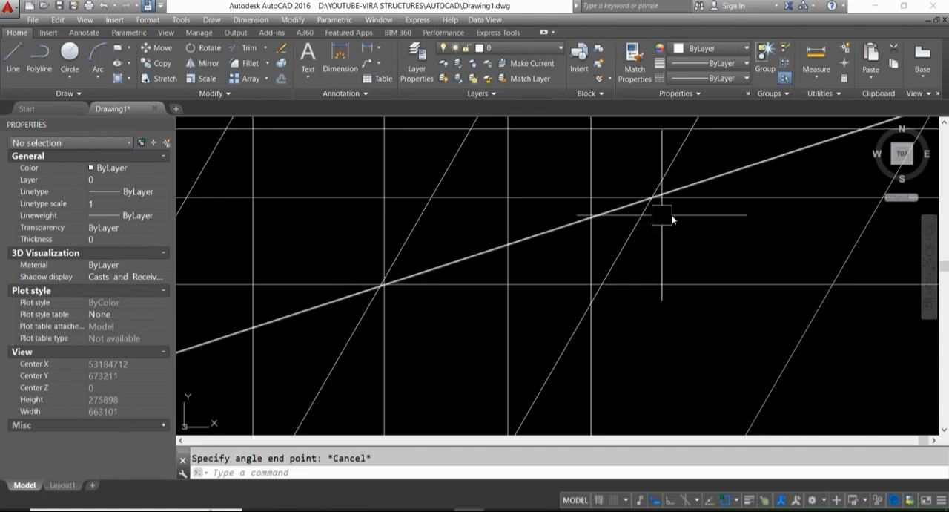
{"action": "scroll", "coordinate": [667, 214], "scroll_direction": "down", "scroll_amount": 2}
{"action": "scroll", "coordinate": [542, 247], "scroll_direction": "down", "scroll_amount": 4}
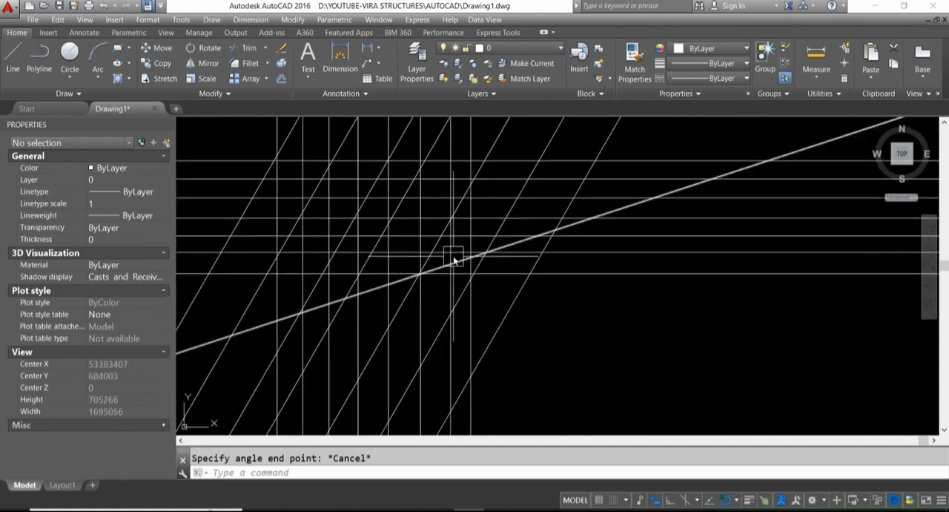
{"action": "scroll", "coordinate": [558, 281], "scroll_direction": "up", "scroll_amount": 2}
{"action": "middle_click_drag", "start_coordinate": [562, 282], "coordinate": [472, 259]}
{"action": "scroll", "coordinate": [474, 257], "scroll_direction": "down", "scroll_amount": 2}
{"action": "left_click", "coordinate": [568, 250]}
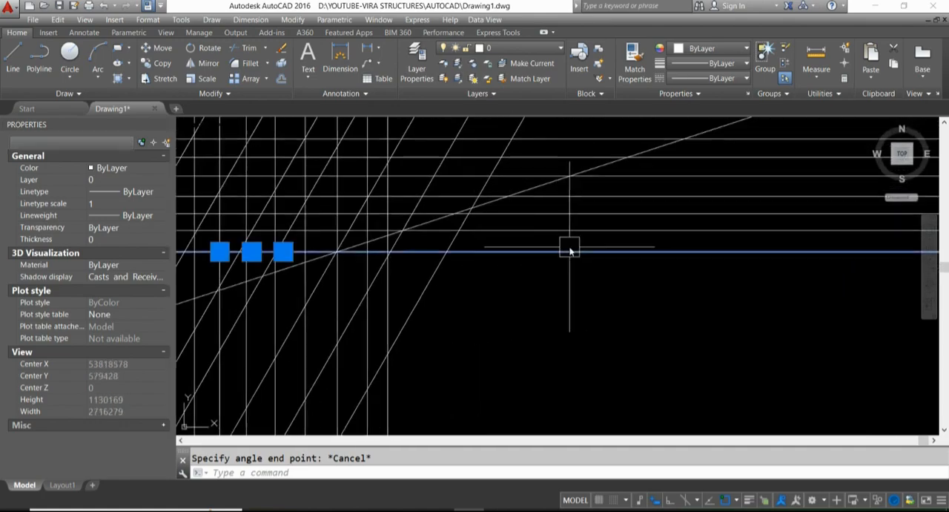
{"action": "middle_click_drag", "start_coordinate": [557, 308], "coordinate": [447, 317]}
{"action": "key", "text": "Escape"}
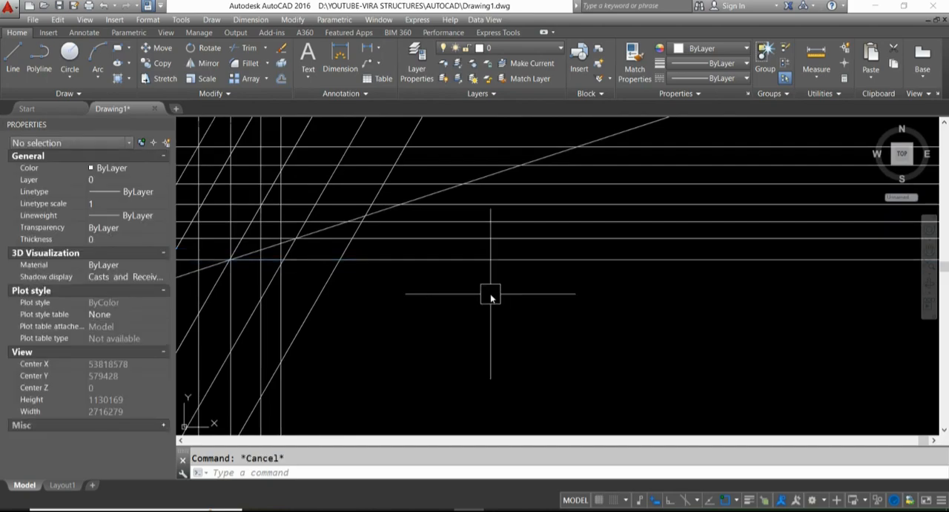
- Add a construction line 50 units below the lowest horizontal one with the XLINE Offset option
{"action": "type", "text": "xl"}
{"action": "key", "text": "Return"}
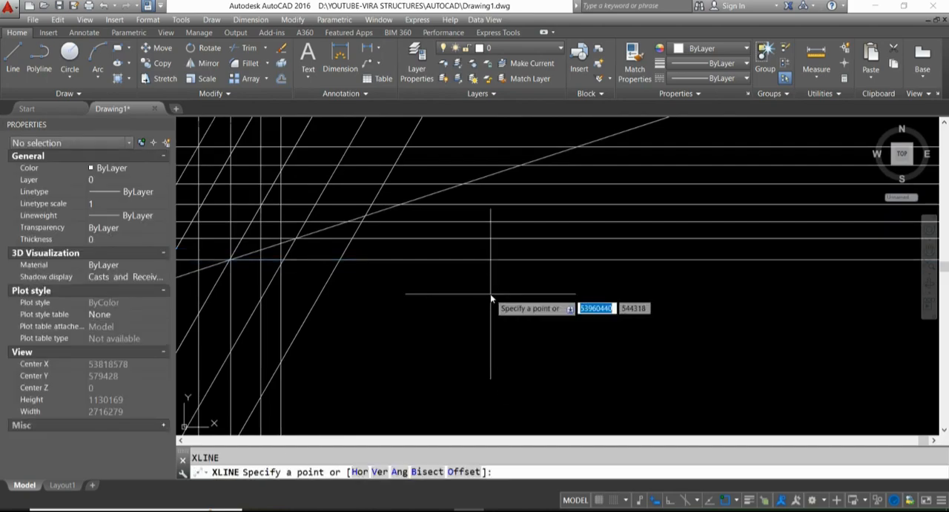
{"action": "type", "text": "o"}
{"action": "key", "text": "Return"}
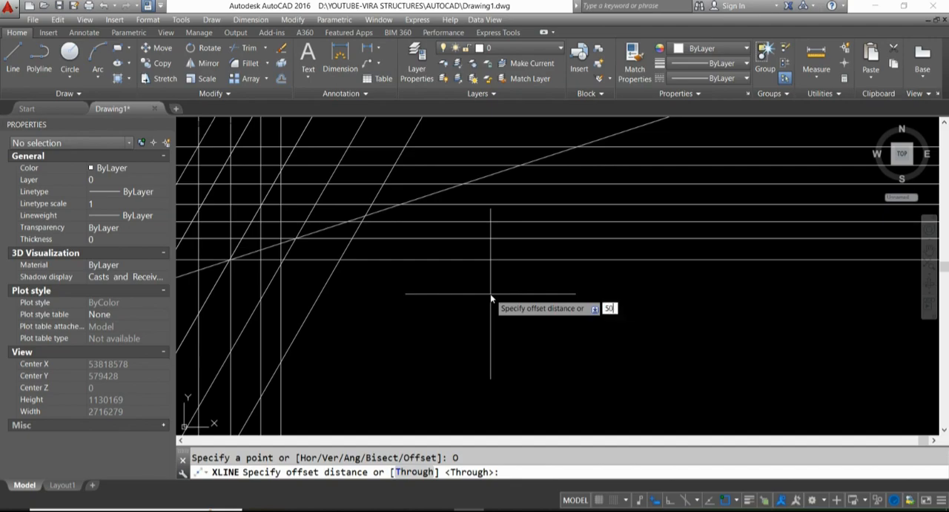
{"action": "key", "text": "Return"}
{"action": "left_click", "coordinate": [493, 258]}
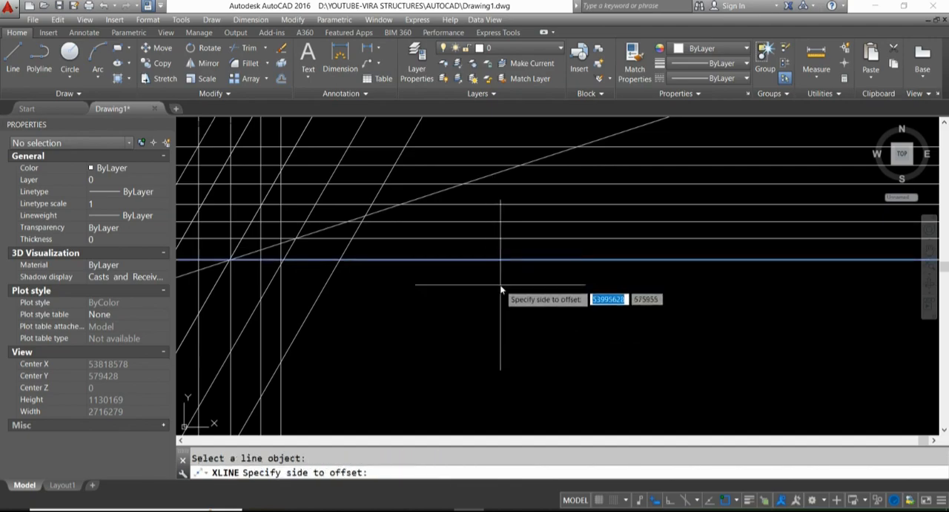
{"action": "scroll", "coordinate": [445, 282], "scroll_direction": "down", "scroll_amount": 4}
{"action": "scroll", "coordinate": [467, 285], "scroll_direction": "up", "scroll_amount": 3}
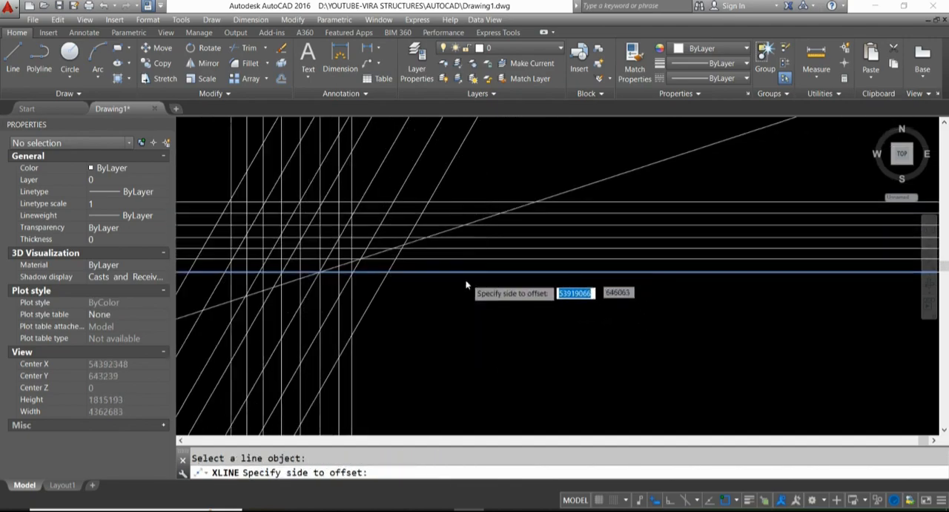
{"action": "scroll", "coordinate": [467, 285], "scroll_direction": "up", "scroll_amount": 5}
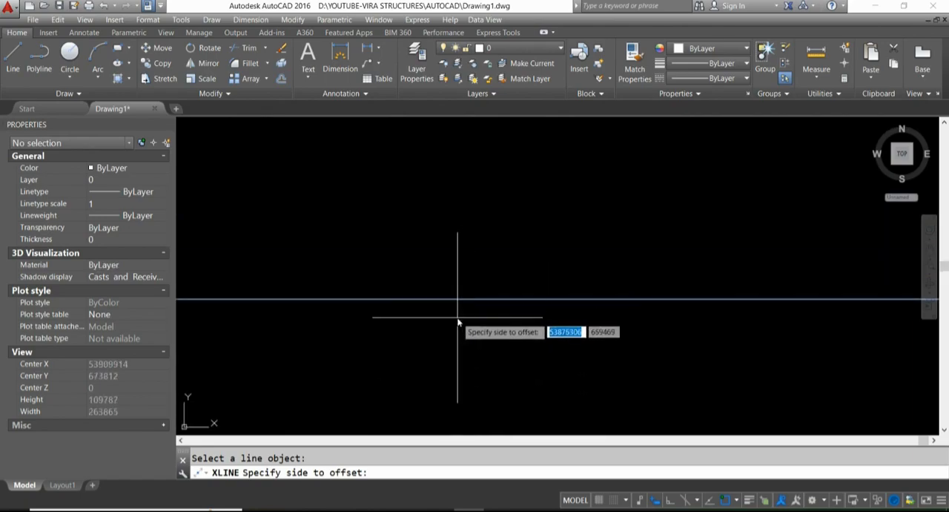
{"action": "left_click", "coordinate": [458, 321]}
{"action": "scroll", "coordinate": [456, 311], "scroll_direction": "up", "scroll_amount": 6}
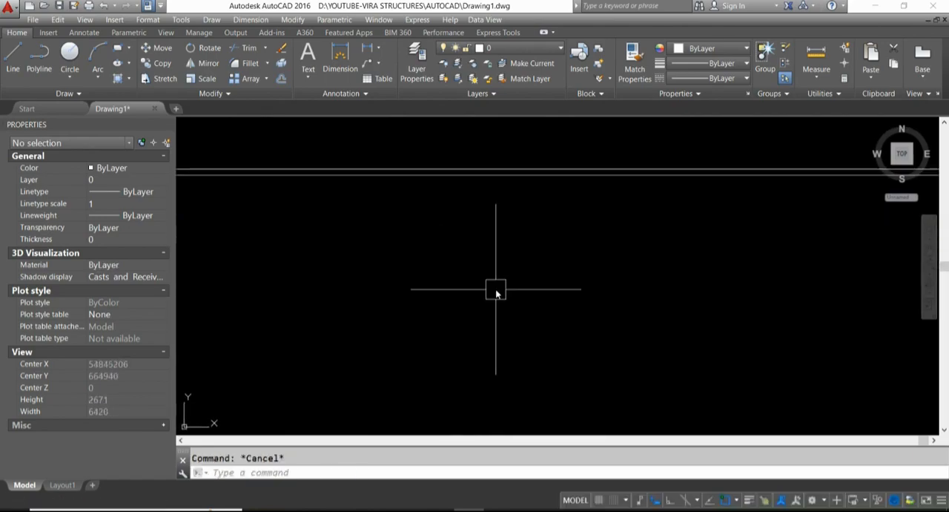
- Add a construction line 1000 units below the lower line of the close pair with the XLINE Offset option
{"action": "type", "text": "xl"}
{"action": "key", "text": "Return"}
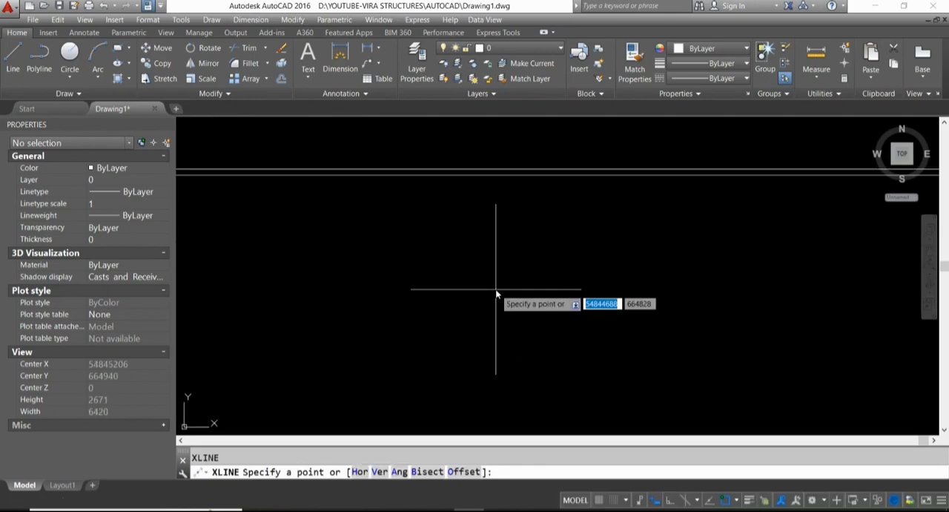
{"action": "type", "text": "o"}
{"action": "key", "text": "Return"}
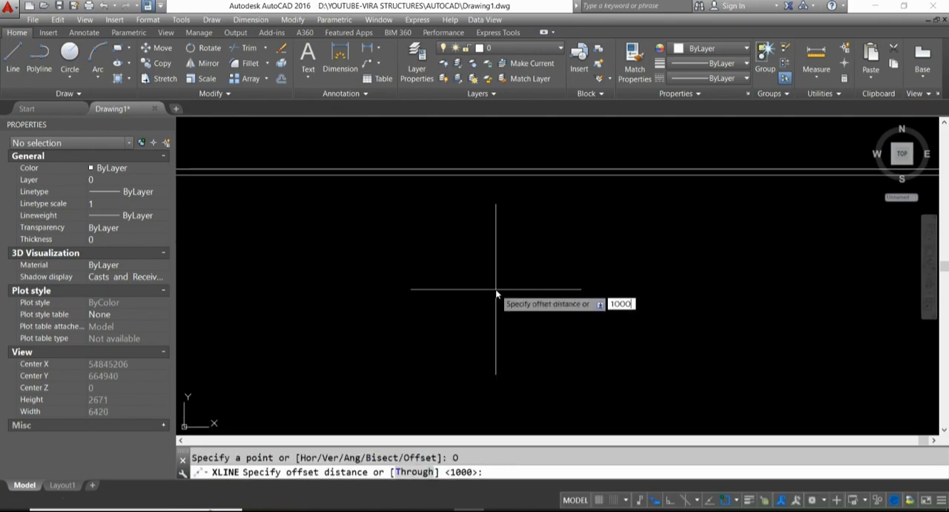
{"action": "key", "text": "Return"}
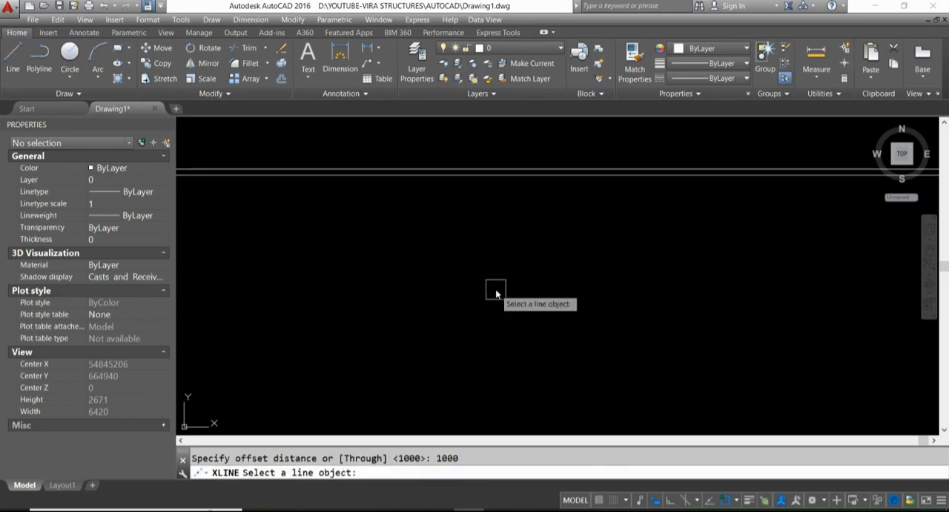
{"action": "left_click", "coordinate": [494, 175]}
{"action": "scroll", "coordinate": [494, 187], "scroll_direction": "down", "scroll_amount": 6}
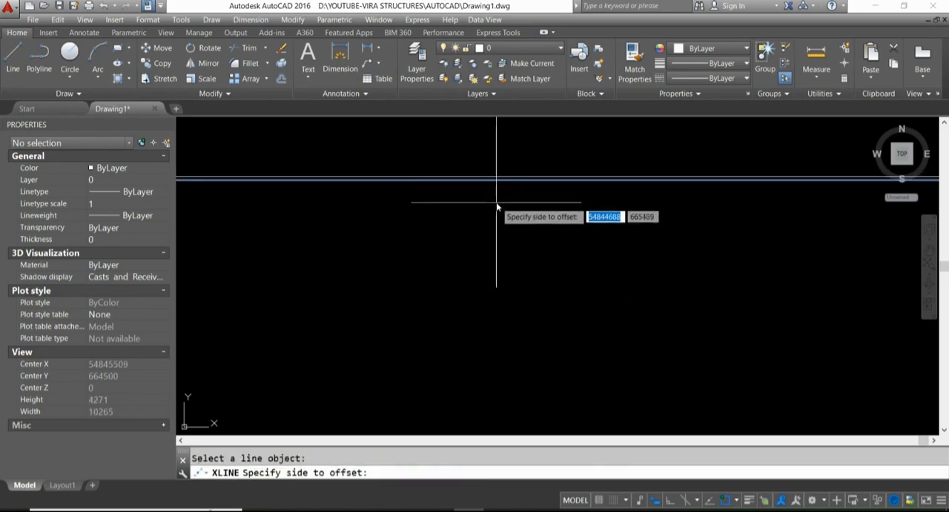
{"action": "left_click", "coordinate": [498, 241]}
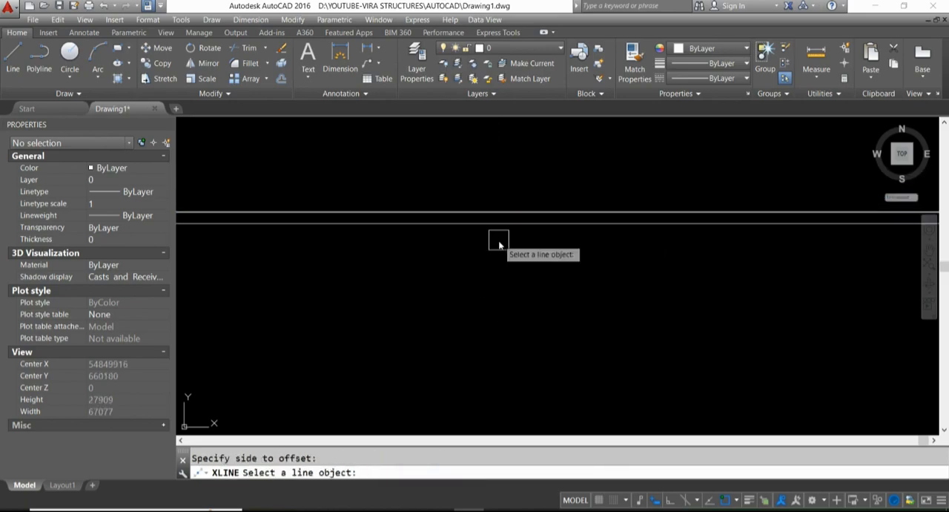
- Offset three more construction lines downward at the same distance, each from the previous one, and end the command
{"action": "left_click", "coordinate": [496, 227]}
{"action": "left_click", "coordinate": [498, 236]}
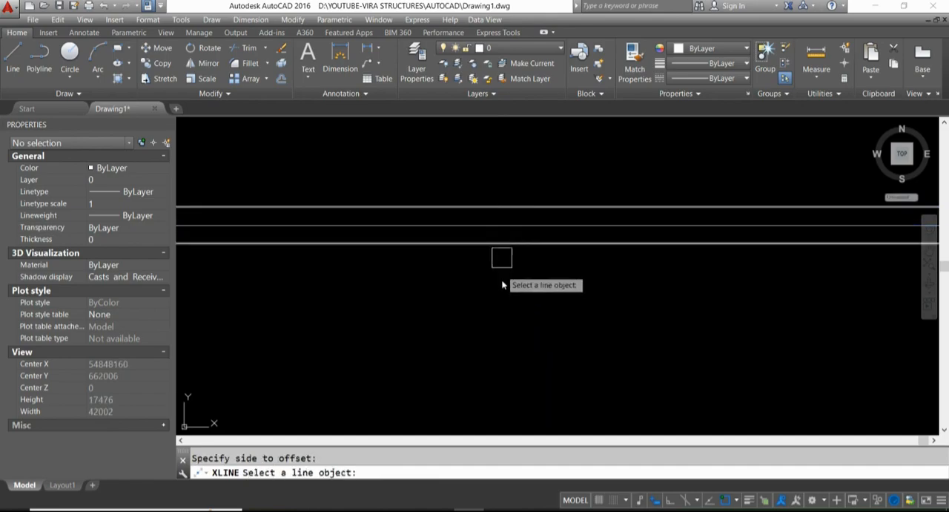
{"action": "left_click", "coordinate": [504, 245]}
{"action": "left_click", "coordinate": [508, 267]}
{"action": "left_click", "coordinate": [508, 266]}
{"action": "left_click", "coordinate": [507, 299]}
{"action": "scroll", "coordinate": [524, 255], "scroll_direction": "down", "scroll_amount": 7}
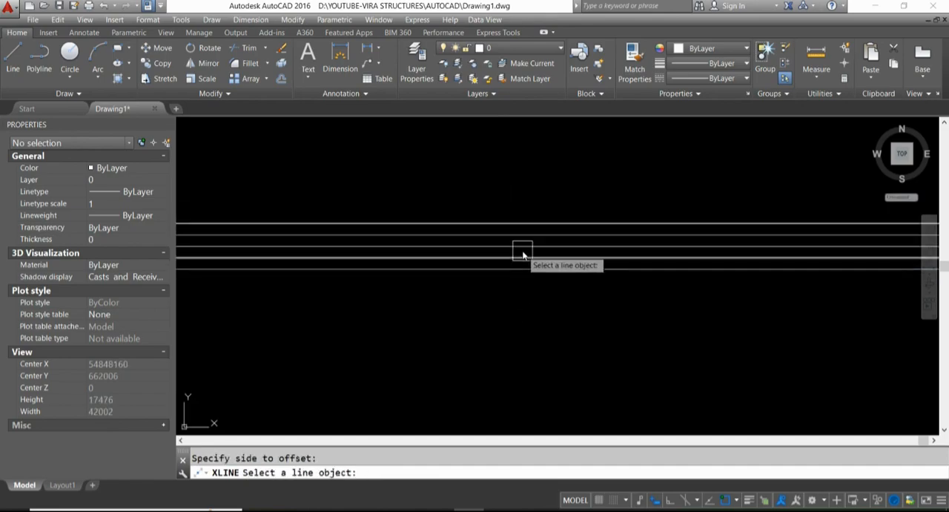
{"action": "key", "text": "Escape"}
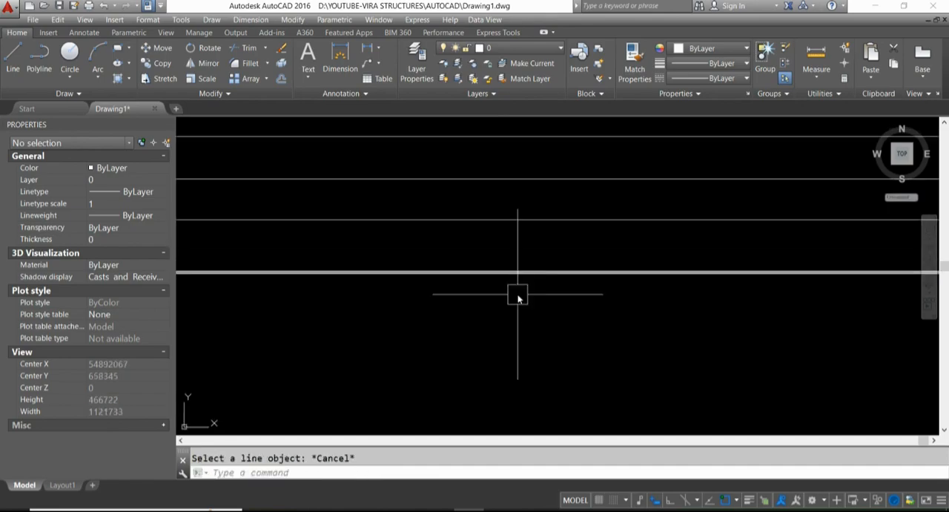
- Select all the construction lines with a crossing window and erase them
{"action": "scroll", "coordinate": [518, 297], "scroll_direction": "down", "scroll_amount": 5}
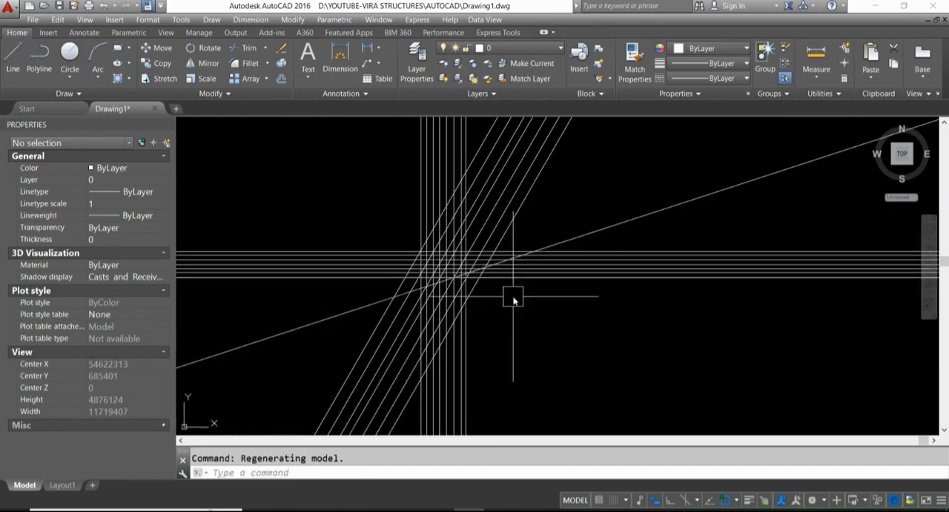
{"action": "left_click", "coordinate": [508, 278]}
{"action": "left_click", "coordinate": [377, 227]}
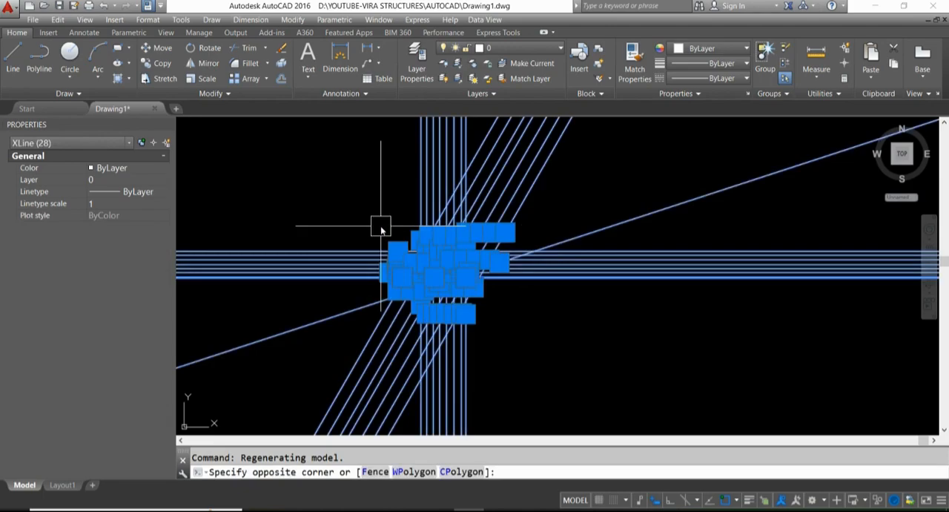
{"action": "key", "text": "Delete"}
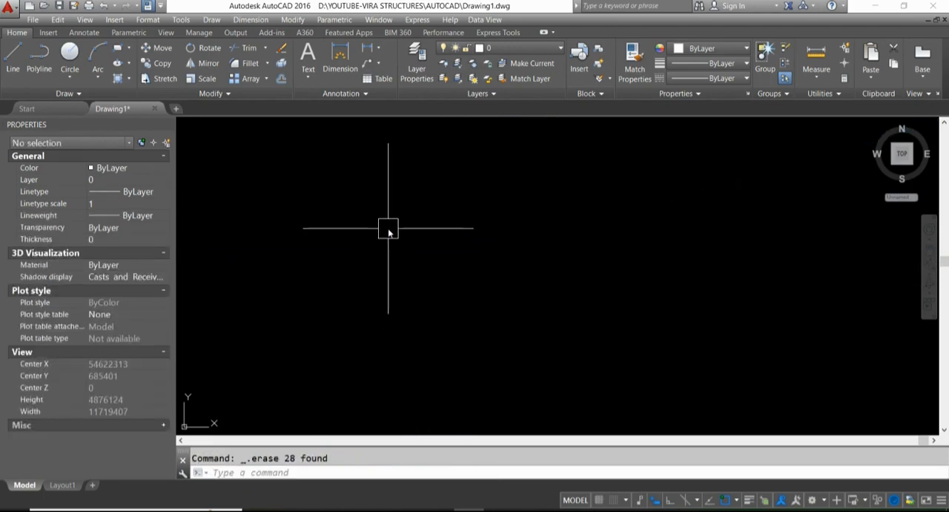
- Draw an open, wavy spline (SPLINE, Fit method) that rises and dips, curves back on itself and ends in an upward bend
{"action": "type", "text": "SPL"}
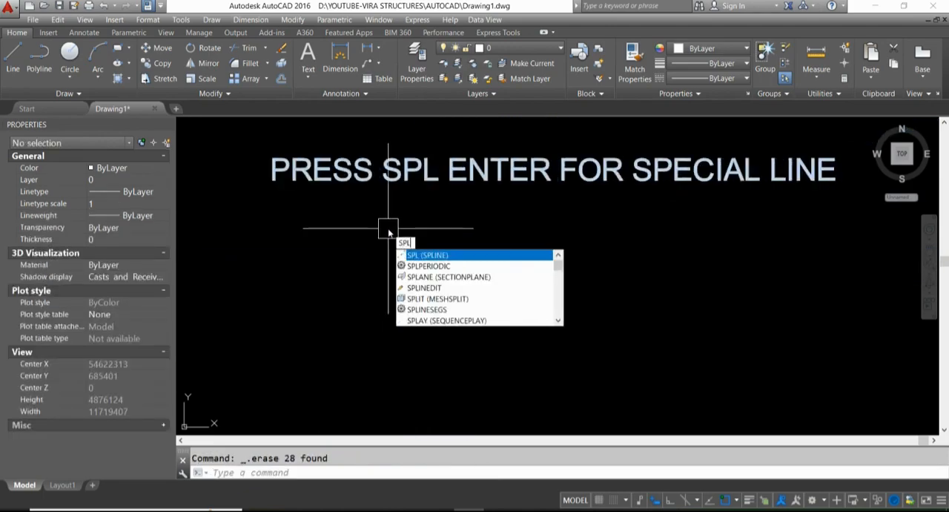
{"action": "key", "text": "Return"}
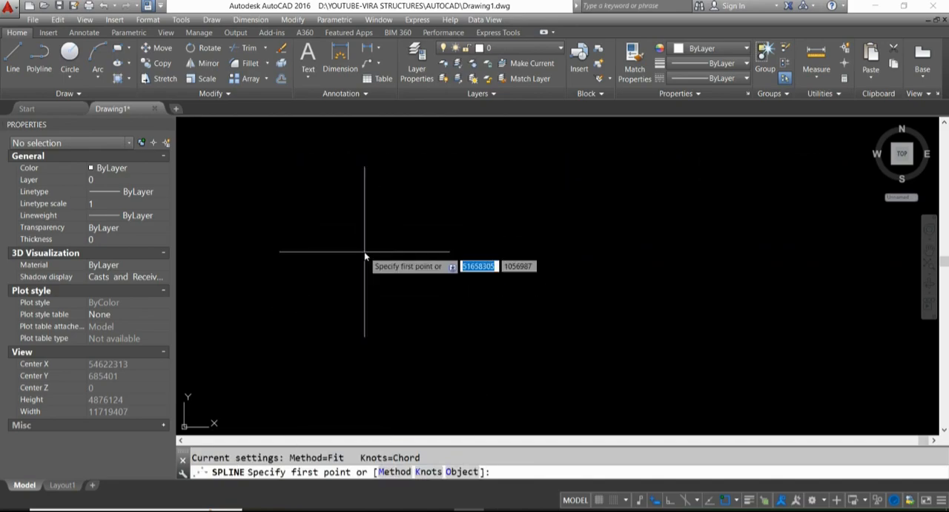
{"action": "left_click", "coordinate": [365, 256]}
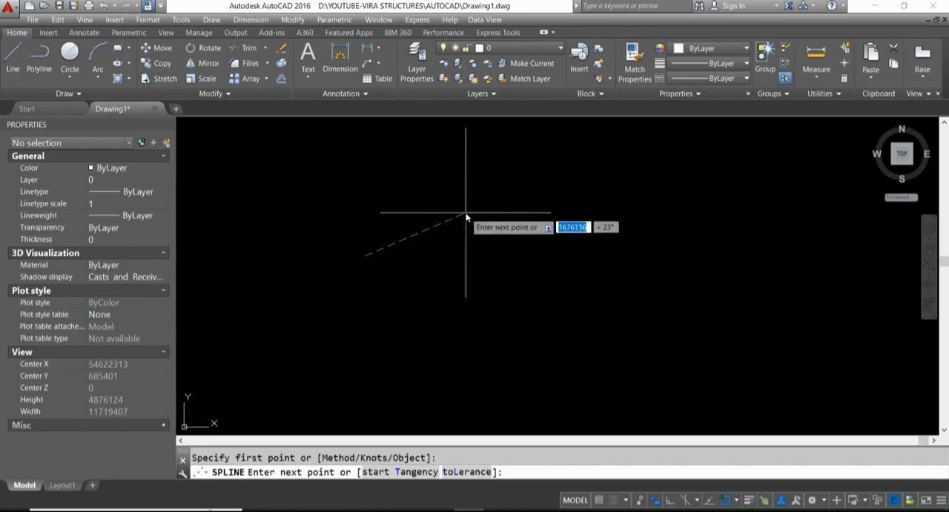
{"action": "left_click", "coordinate": [460, 219]}
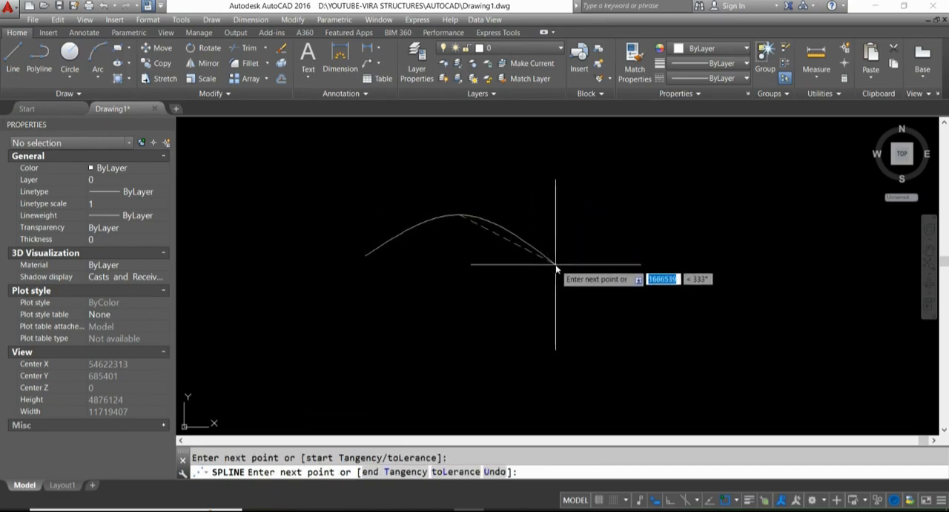
{"action": "left_click", "coordinate": [560, 265]}
{"action": "left_click", "coordinate": [671, 233]}
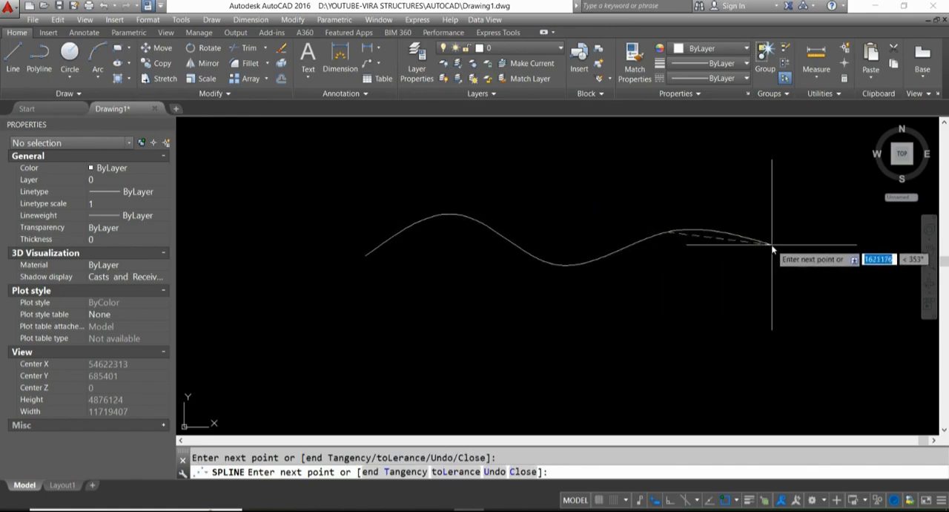
{"action": "left_click", "coordinate": [825, 310]}
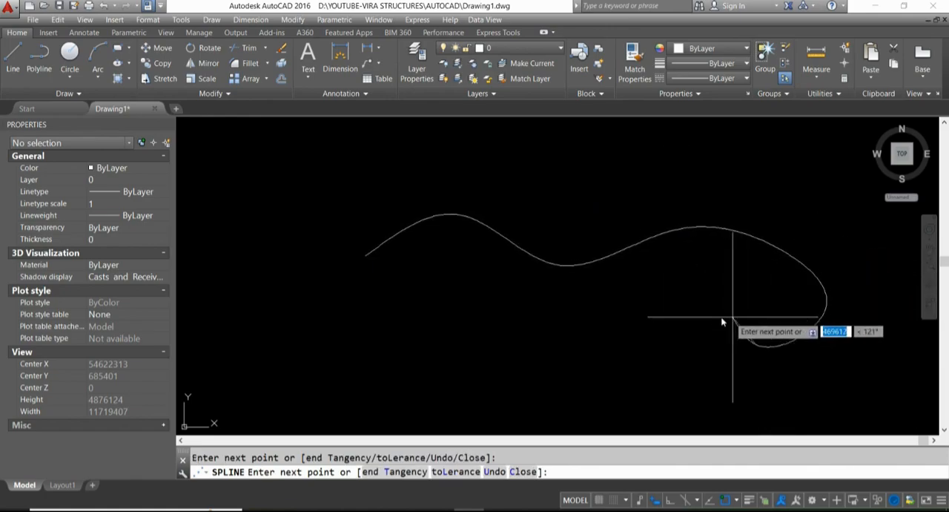
{"action": "scroll", "coordinate": [698, 356], "scroll_direction": "down", "scroll_amount": 5}
{"action": "scroll", "coordinate": [615, 393], "scroll_direction": "up", "scroll_amount": 4}
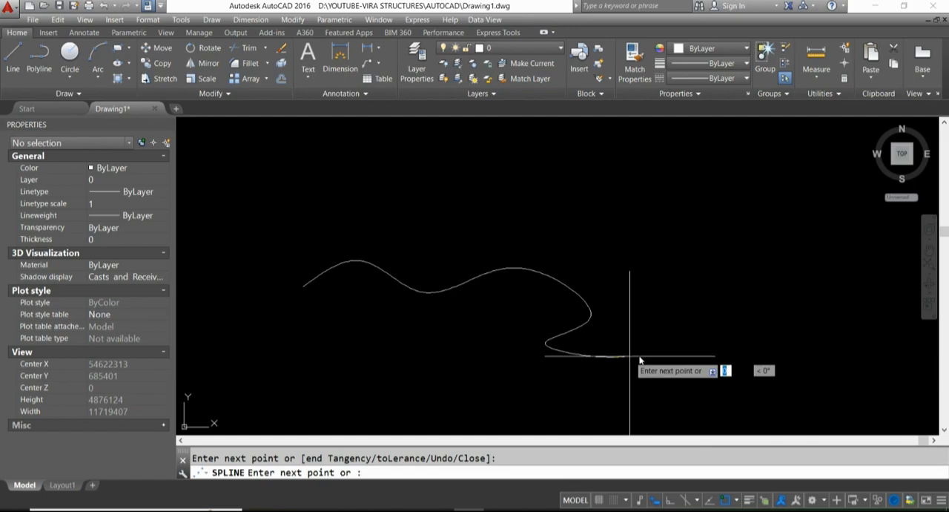
{"action": "left_click", "coordinate": [707, 363]}
{"action": "key", "text": "Return"}
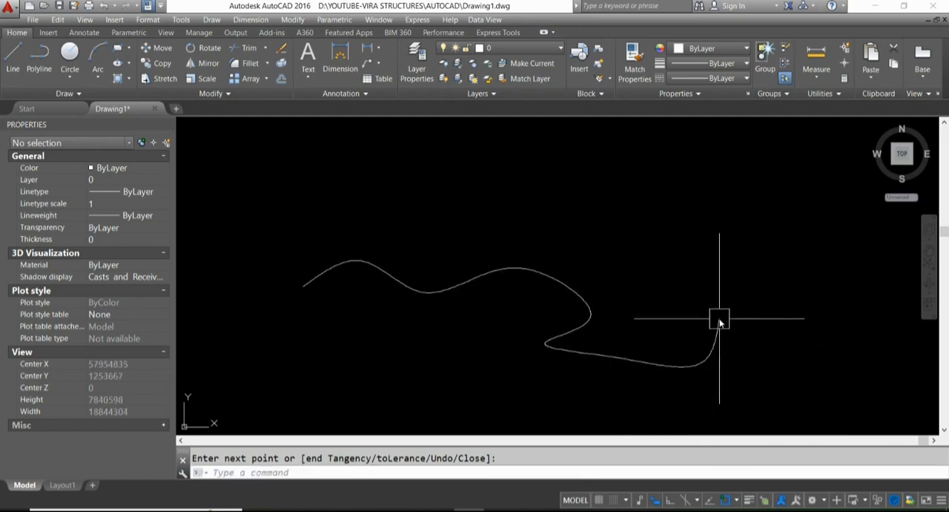
- Select the spline and stretch its second fit point, near the first crest, down and slightly to the right
{"action": "scroll", "coordinate": [616, 292], "scroll_direction": "down", "scroll_amount": 2}
{"action": "scroll", "coordinate": [568, 304], "scroll_direction": "up", "scroll_amount": 2}
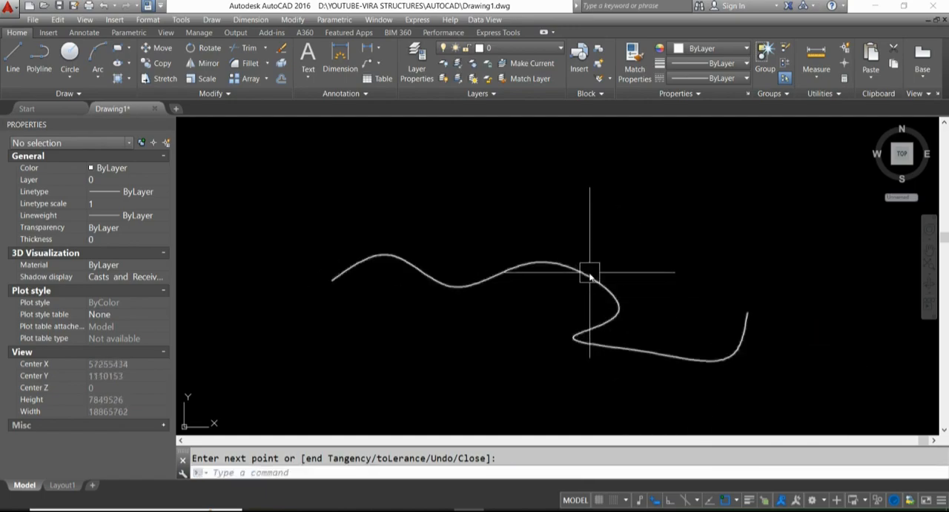
{"action": "left_click", "coordinate": [542, 262]}
{"action": "scroll", "coordinate": [445, 297], "scroll_direction": "up", "scroll_amount": 1}
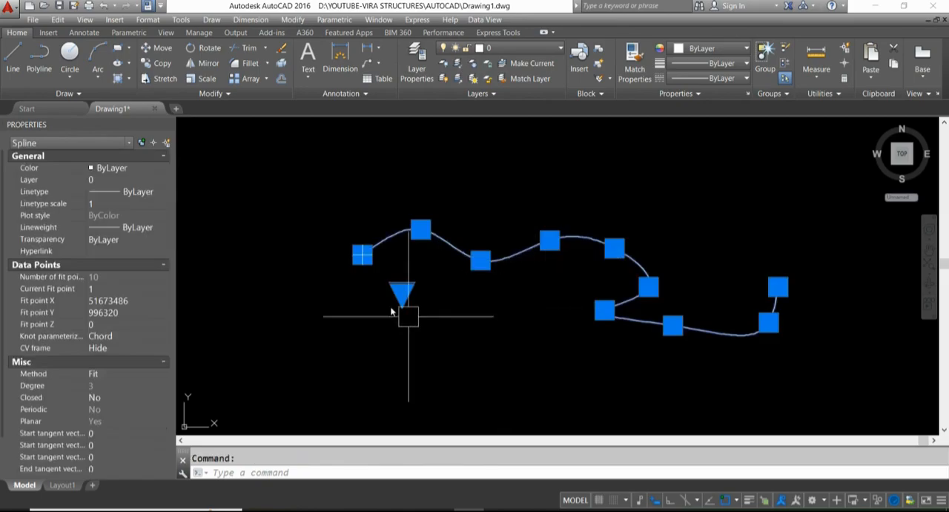
{"action": "scroll", "coordinate": [392, 312], "scroll_direction": "up", "scroll_amount": 5}
{"action": "scroll", "coordinate": [364, 247], "scroll_direction": "down", "scroll_amount": 4}
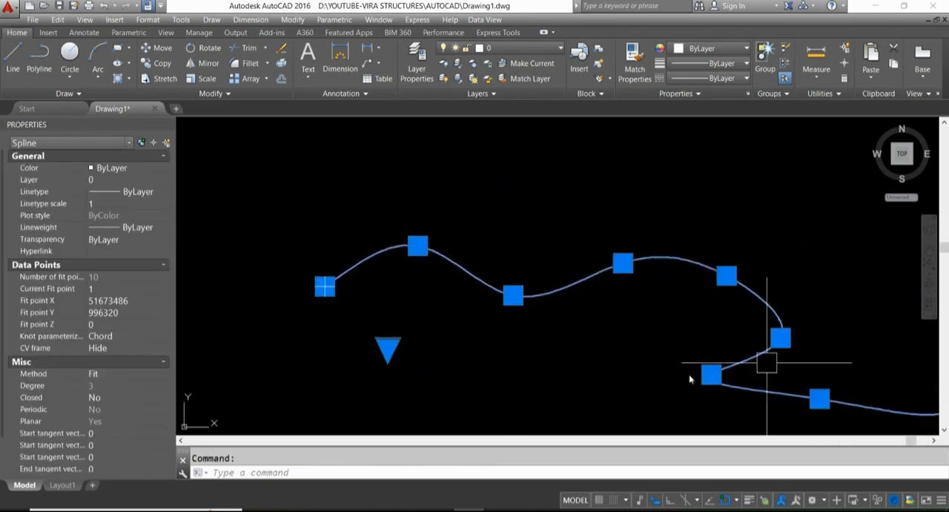
{"action": "middle_click_drag", "start_coordinate": [300, 300], "coordinate": [296, 247]}
{"action": "scroll", "coordinate": [438, 198], "scroll_direction": "up", "scroll_amount": 4}
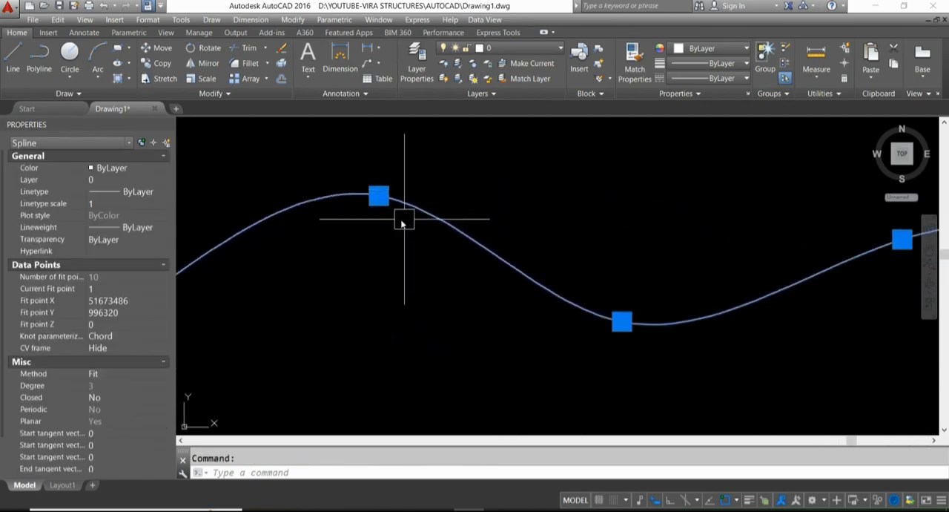
{"action": "left_click", "coordinate": [377, 195]}
{"action": "scroll", "coordinate": [400, 191], "scroll_direction": "down", "scroll_amount": 2}
{"action": "scroll", "coordinate": [404, 224], "scroll_direction": "up", "scroll_amount": 4}
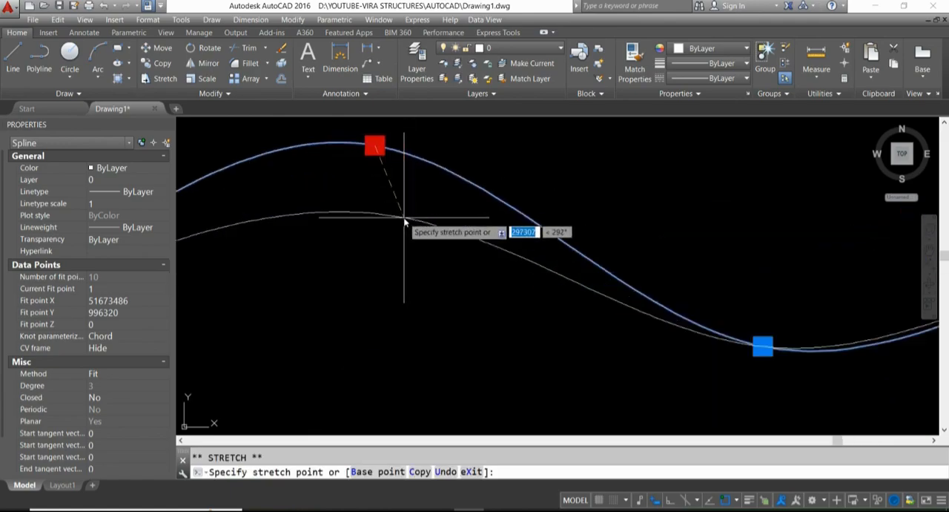
{"action": "left_click", "coordinate": [400, 194]}
{"action": "scroll", "coordinate": [521, 258], "scroll_direction": "down", "scroll_amount": 3}
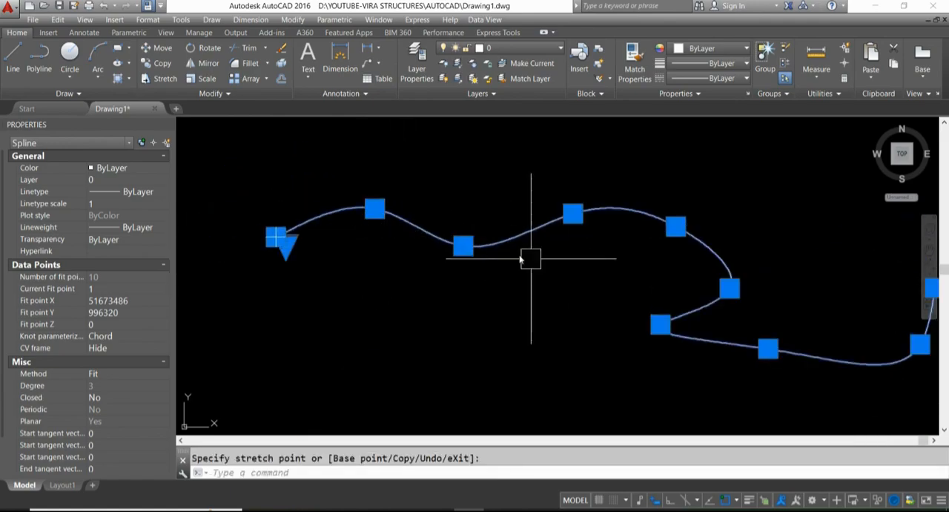
- Stretch the third fit point, at the first dip of the spline, slightly downward to deepen the dip
{"action": "left_click", "coordinate": [464, 246]}
{"action": "left_click", "coordinate": [465, 262]}
{"action": "right_click", "coordinate": [470, 260]}
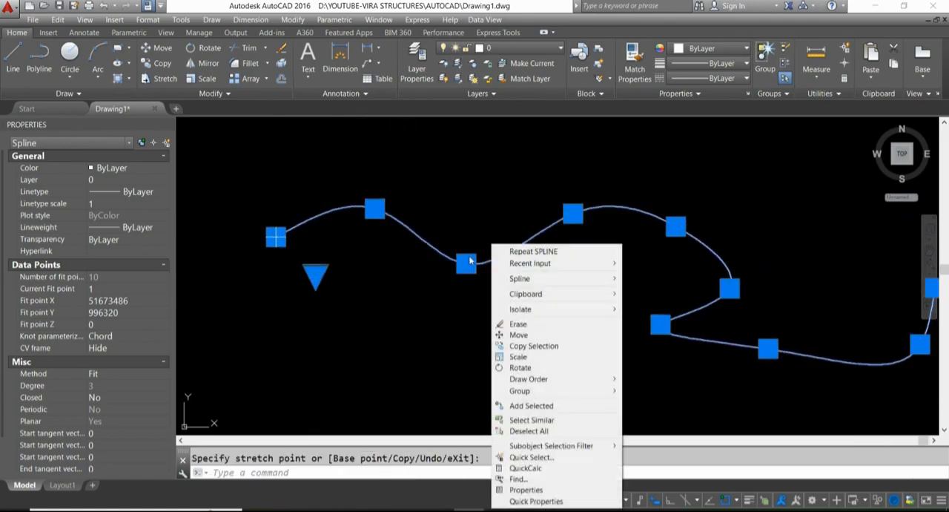
{"action": "left_click", "coordinate": [450, 312]}
{"action": "left_click", "coordinate": [461, 292]}
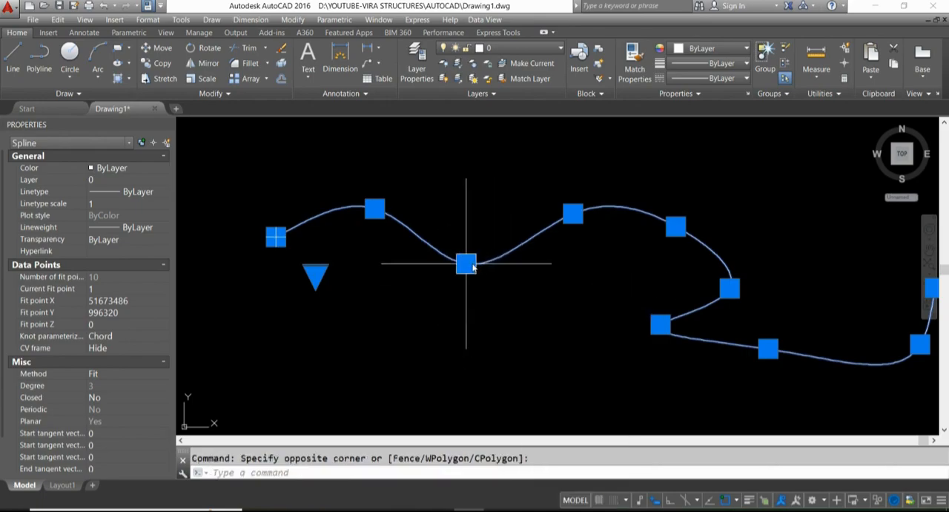
- Add a fit point after the one at the first dip, on the curve's rise toward the second crest
{"action": "mouse_move", "coordinate": [473, 267]}
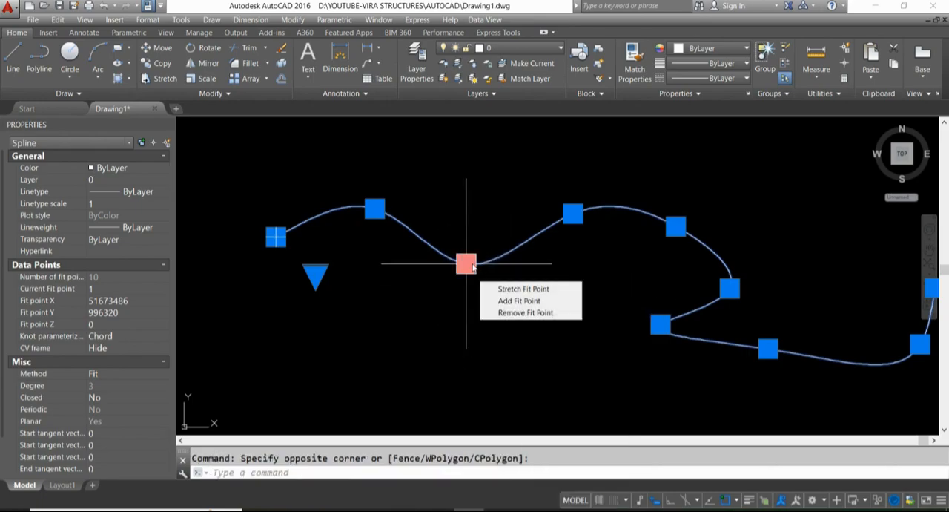
{"action": "left_click", "coordinate": [517, 300]}
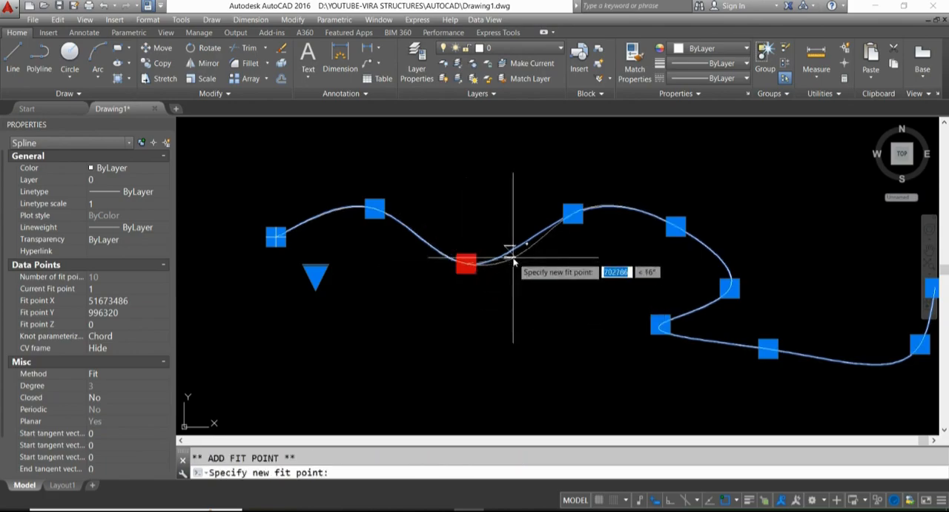
{"action": "scroll", "coordinate": [520, 239], "scroll_direction": "up", "scroll_amount": 2}
{"action": "left_click", "coordinate": [510, 220]}
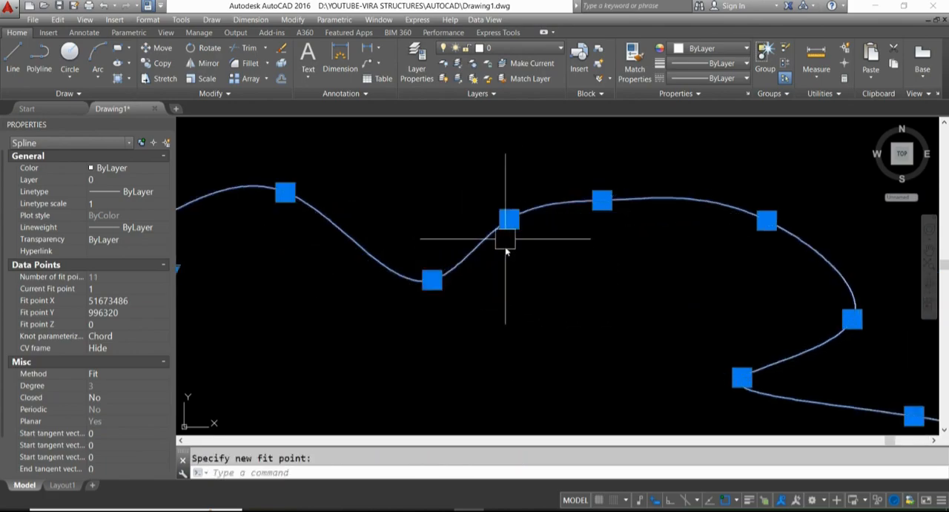
- Remove the fit point immediately to the right of the newly added one and deselect the spline
{"action": "mouse_move", "coordinate": [509, 221]}
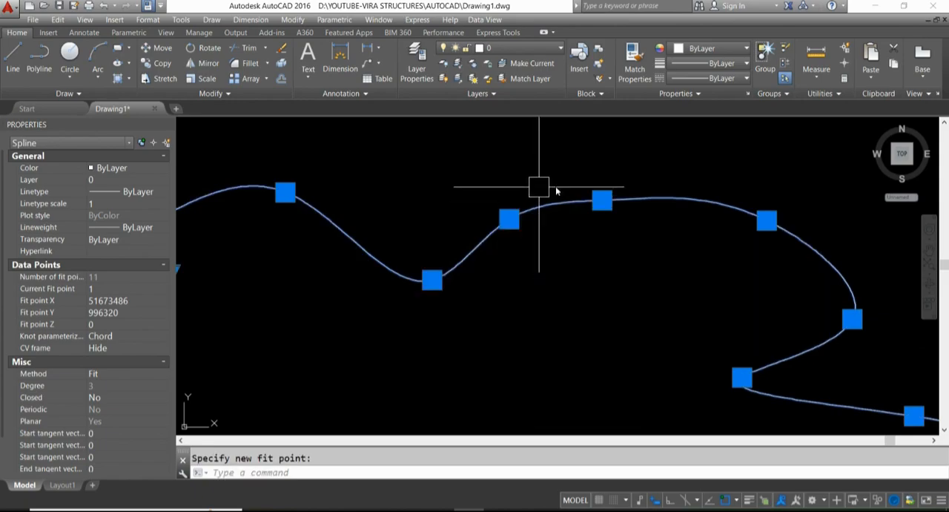
{"action": "scroll", "coordinate": [491, 233], "scroll_direction": "down", "scroll_amount": 4}
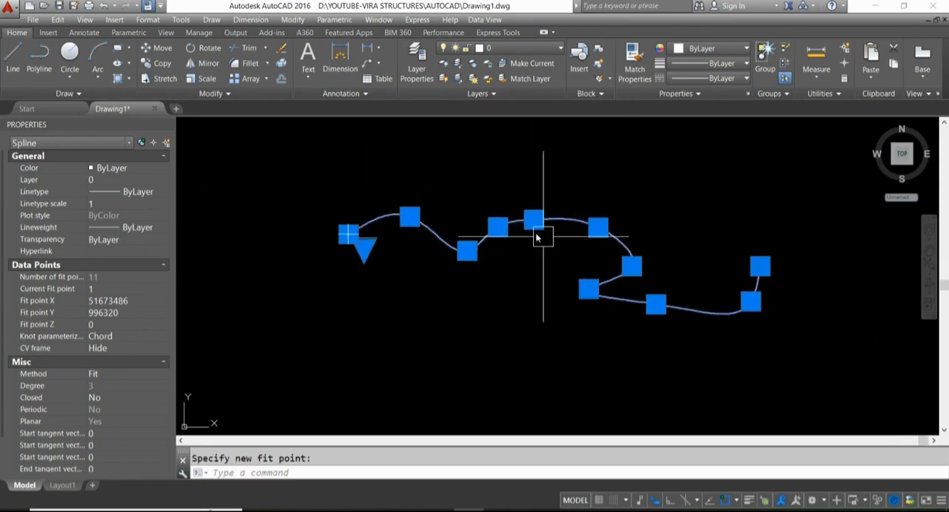
{"action": "scroll", "coordinate": [537, 237], "scroll_direction": "up", "scroll_amount": 4}
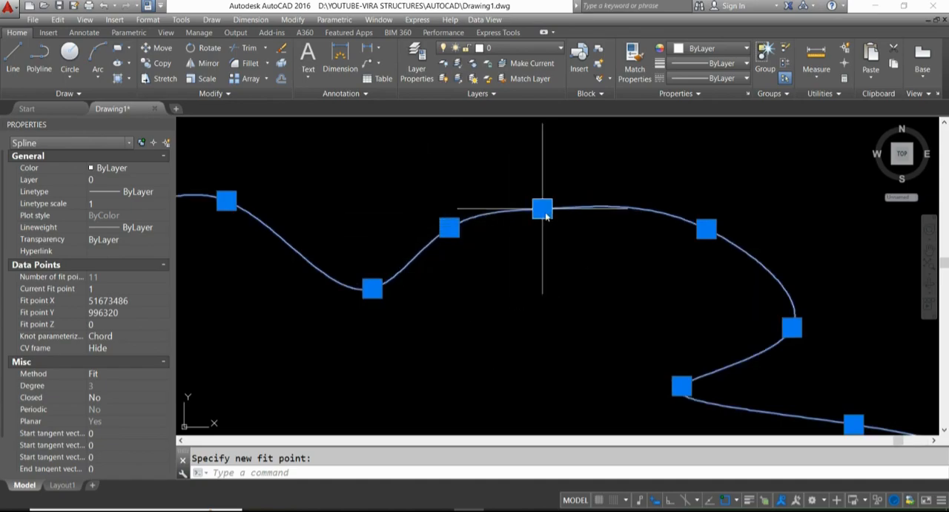
{"action": "mouse_move", "coordinate": [543, 209]}
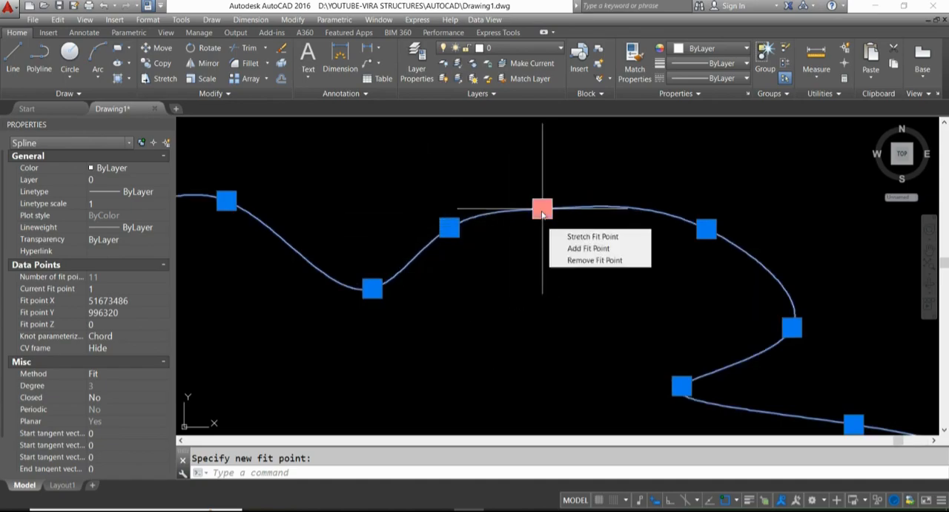
{"action": "left_click", "coordinate": [585, 261]}
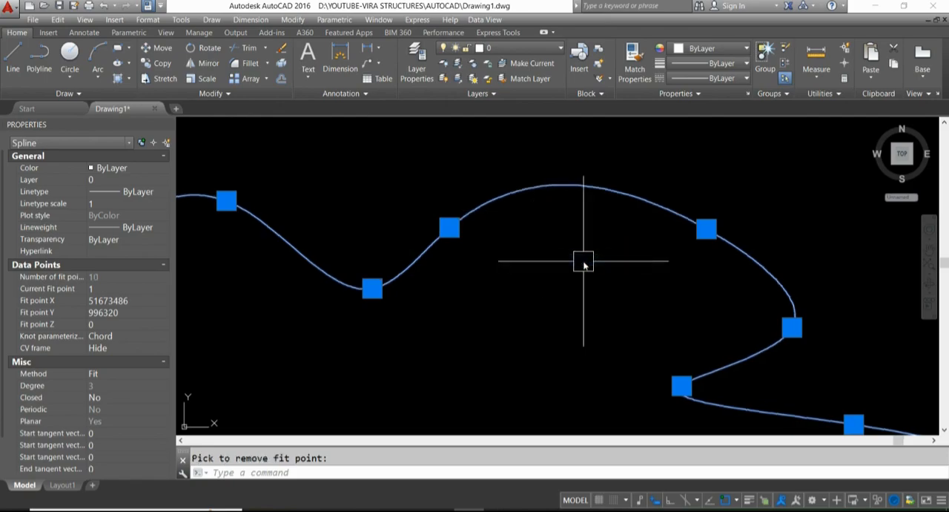
{"action": "scroll", "coordinate": [531, 199], "scroll_direction": "down", "scroll_amount": 3}
{"action": "scroll", "coordinate": [531, 198], "scroll_direction": "down", "scroll_amount": 2}
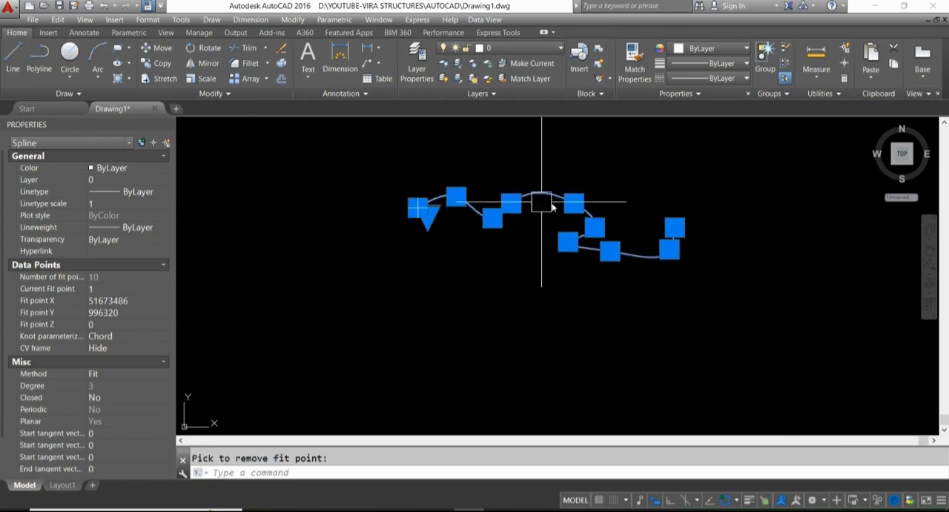
{"action": "scroll", "coordinate": [538, 212], "scroll_direction": "up", "scroll_amount": 5}
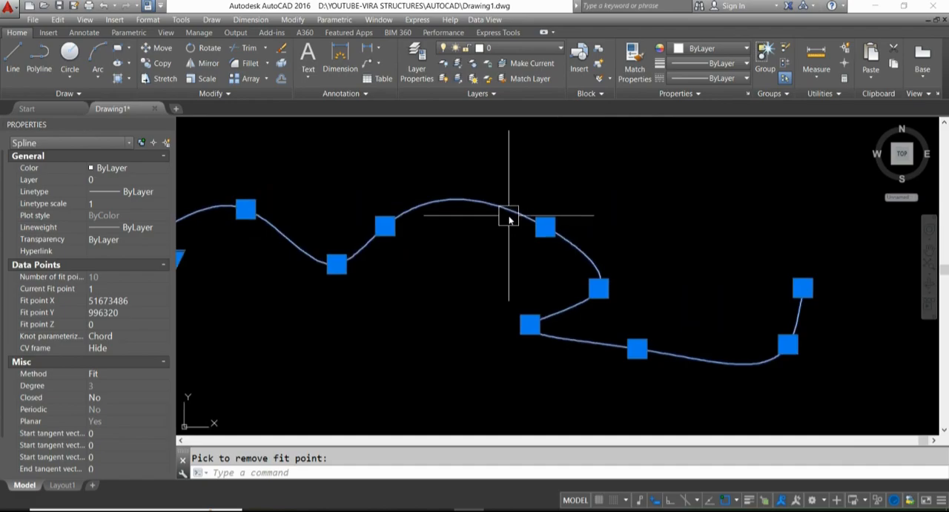
{"action": "scroll", "coordinate": [498, 269], "scroll_direction": "down", "scroll_amount": 4}
{"action": "key", "text": "Escape"}
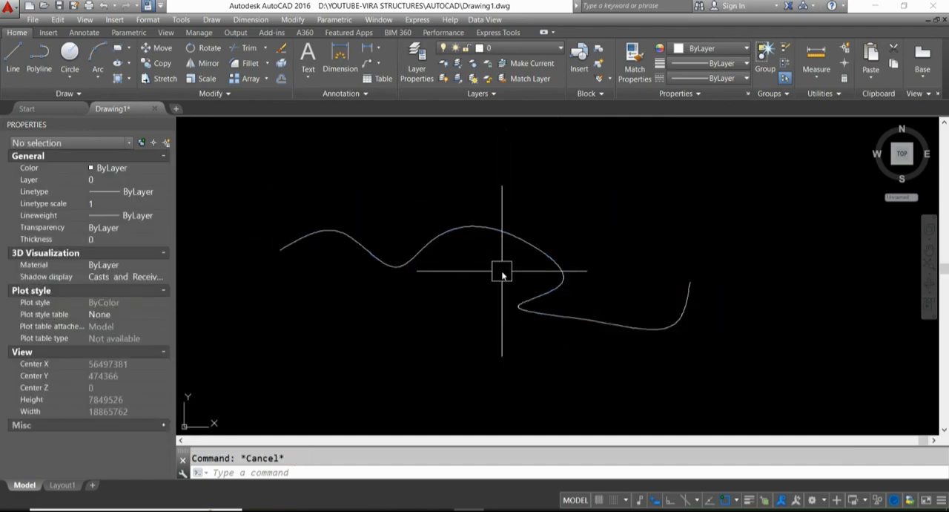
- Draw an open spline with the Control Vertices method below the first one, waving to the right and curving back underneath to the left
{"action": "left_click", "coordinate": [212, 20]}
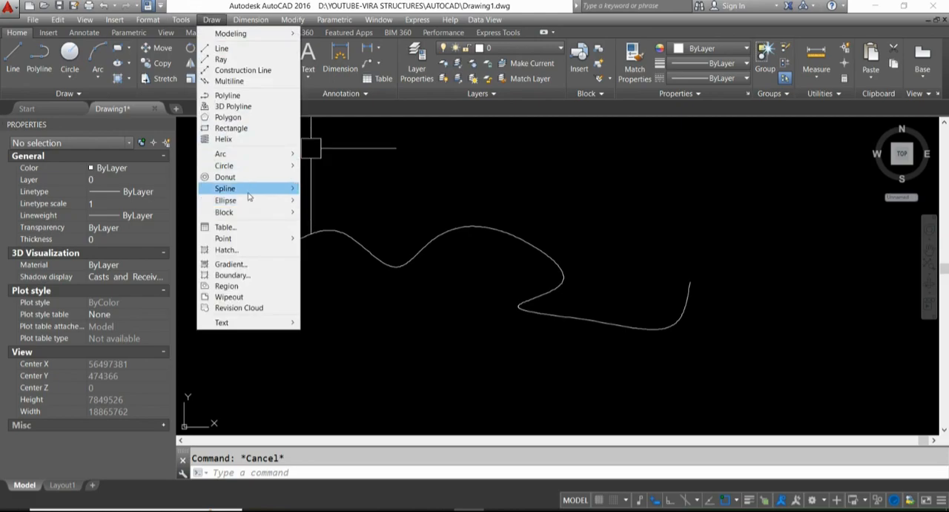
{"action": "mouse_move", "coordinate": [250, 195]}
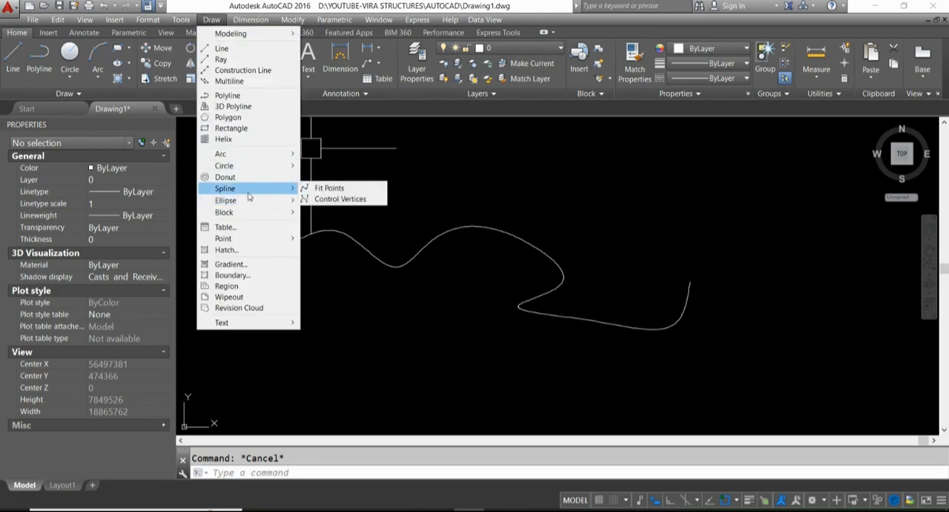
{"action": "left_click", "coordinate": [340, 199]}
{"action": "scroll", "coordinate": [445, 212], "scroll_direction": "down", "scroll_amount": 3}
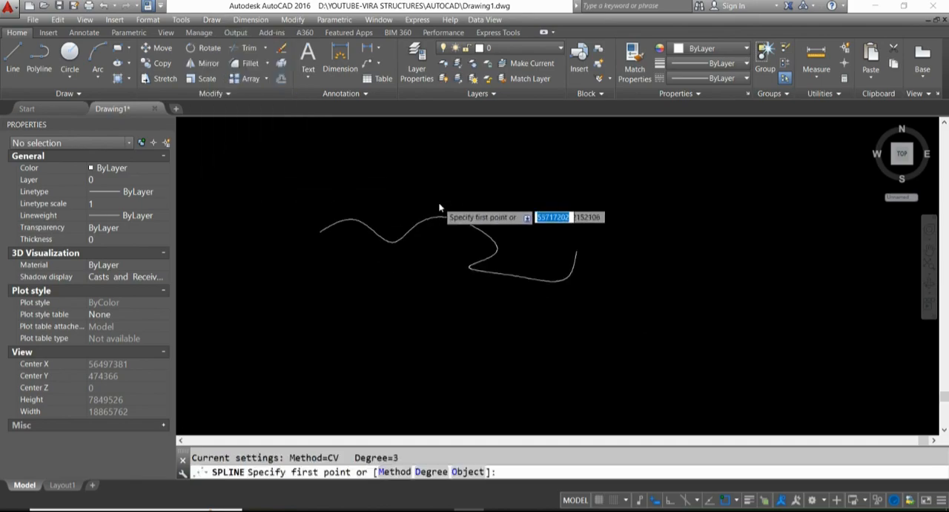
{"action": "left_click", "coordinate": [401, 283]}
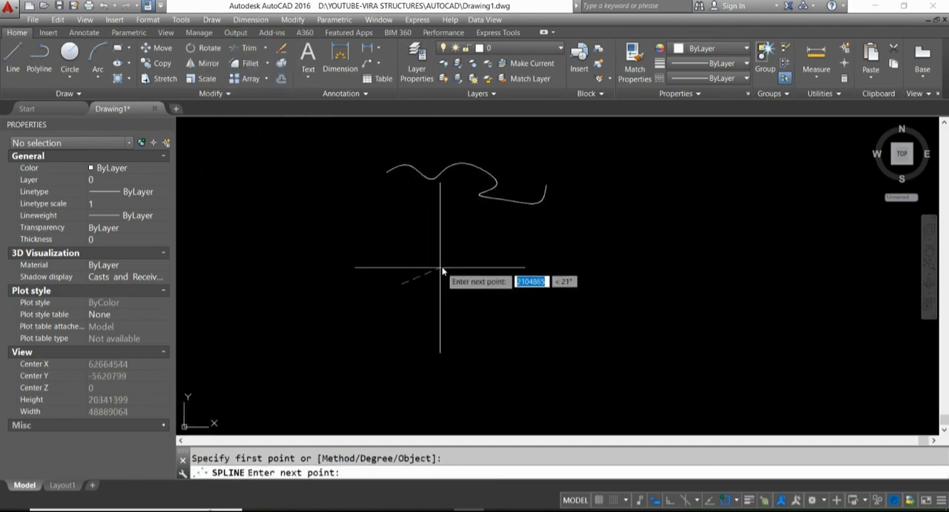
{"action": "left_click", "coordinate": [466, 252]}
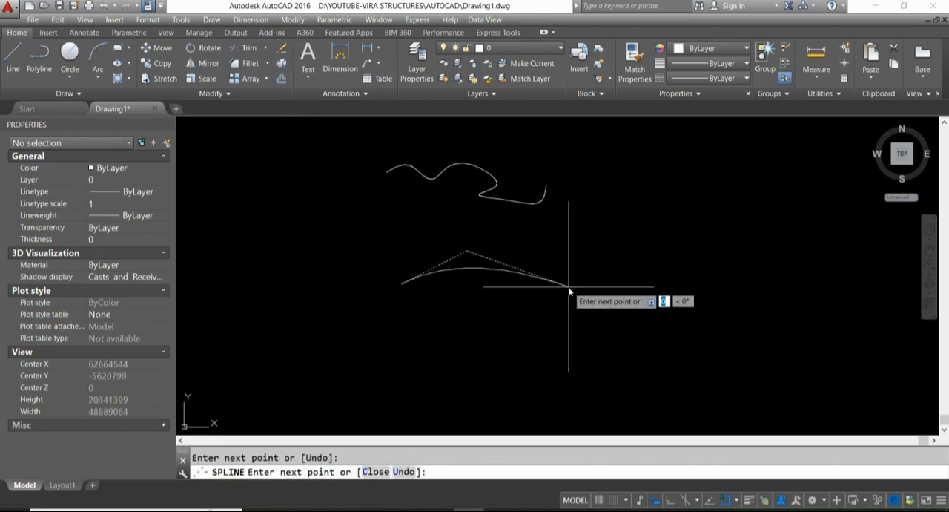
{"action": "left_click", "coordinate": [656, 249]}
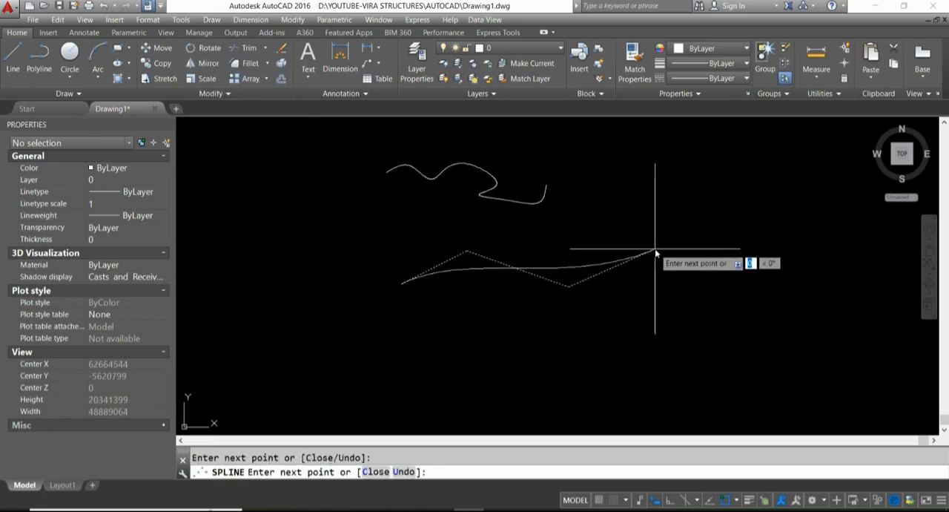
{"action": "left_click", "coordinate": [753, 319]}
{"action": "left_click", "coordinate": [624, 373]}
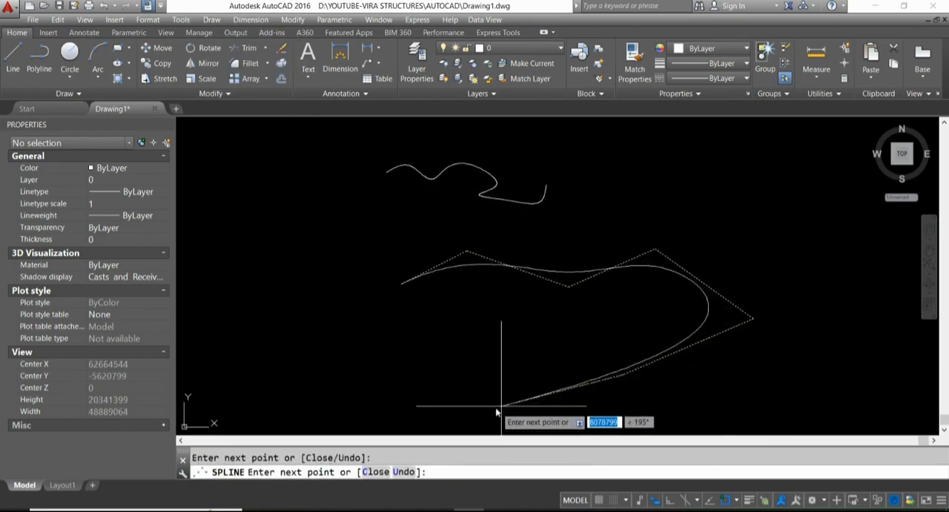
{"action": "left_click", "coordinate": [579, 351]}
{"action": "key", "text": "Return"}
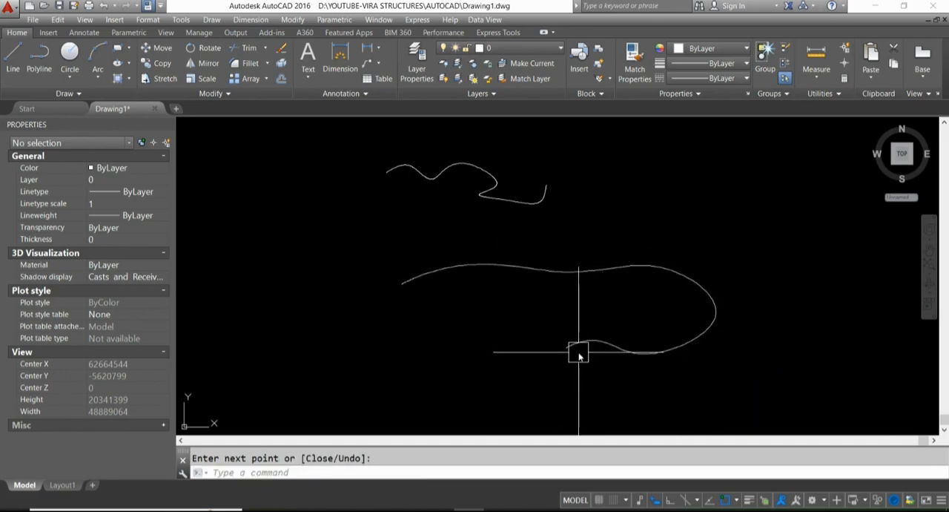
- Select the control-vertex spline, stretch its second control vertex upward and its third down and to the left
{"action": "left_click", "coordinate": [535, 263]}
{"action": "scroll", "coordinate": [475, 254], "scroll_direction": "up", "scroll_amount": 6}
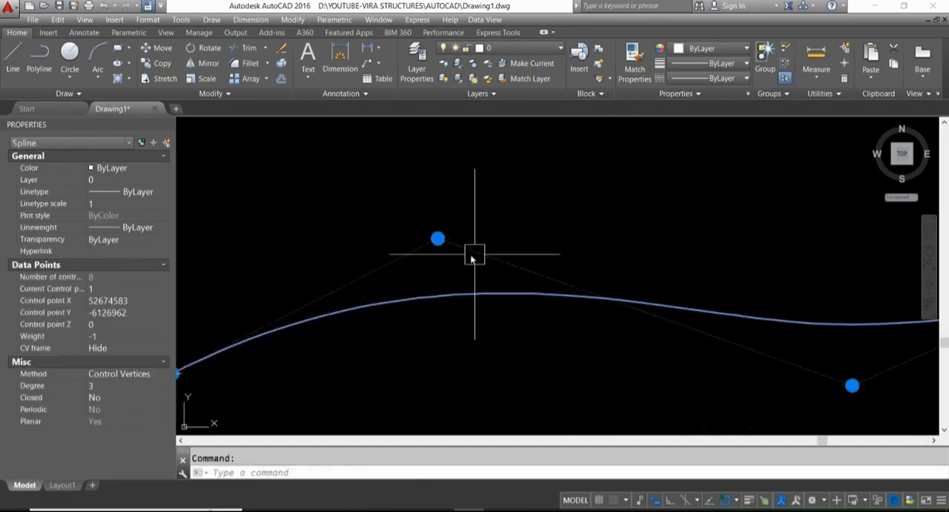
{"action": "scroll", "coordinate": [445, 238], "scroll_direction": "down", "scroll_amount": 1}
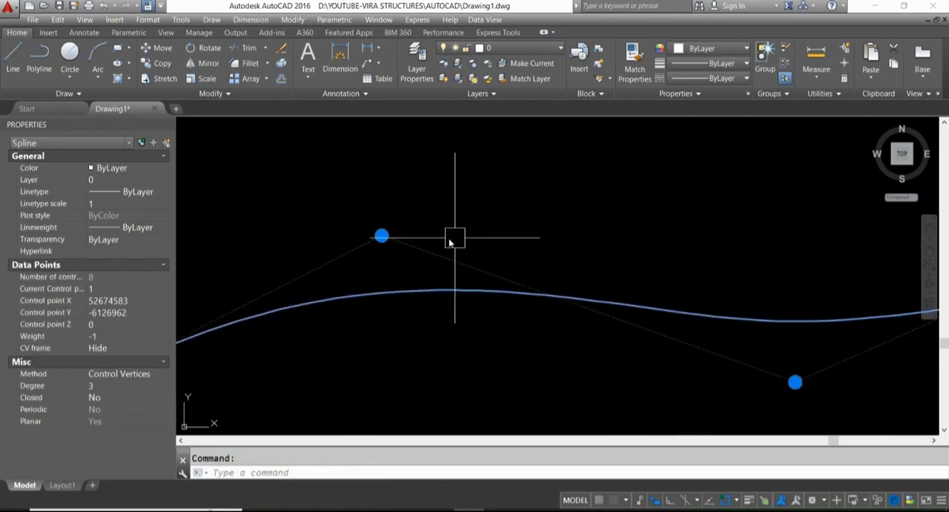
{"action": "left_click", "coordinate": [382, 235]}
{"action": "scroll", "coordinate": [386, 235], "scroll_direction": "down", "scroll_amount": 3}
{"action": "left_click", "coordinate": [397, 186]}
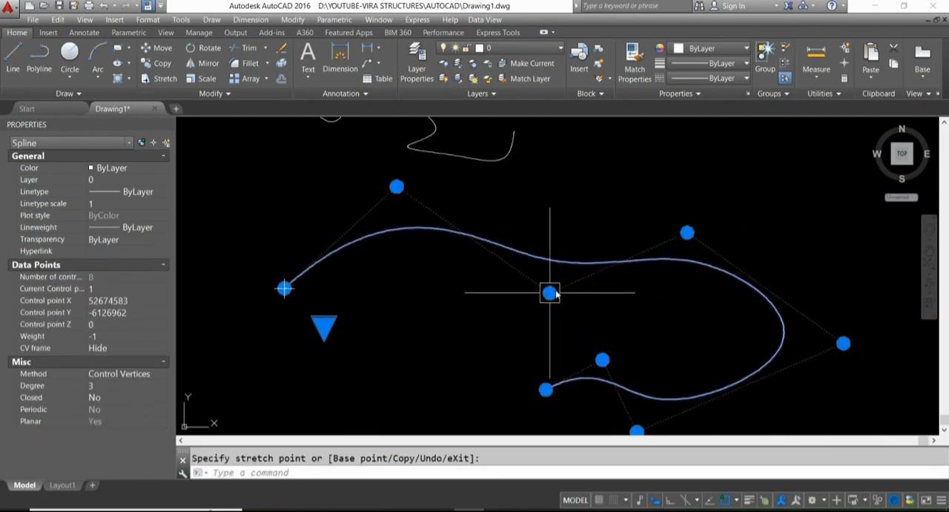
{"action": "left_click", "coordinate": [550, 293]}
{"action": "left_click", "coordinate": [480, 340]}
- Stretch the fourth control vertex up and to the right and the fifth outward to the right, and deselect the spline
{"action": "scroll", "coordinate": [617, 280], "scroll_direction": "down", "scroll_amount": 2}
{"action": "left_click", "coordinate": [661, 250]}
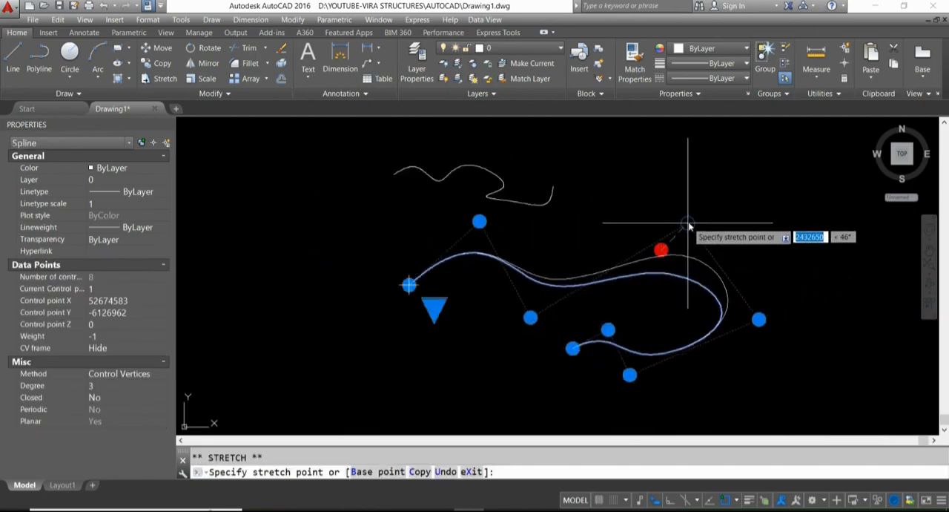
{"action": "left_click", "coordinate": [688, 223]}
{"action": "left_click", "coordinate": [759, 319]}
{"action": "left_click", "coordinate": [793, 308]}
{"action": "middle_click_drag", "start_coordinate": [536, 350], "coordinate": [482, 336]}
{"action": "key", "text": "Escape"}
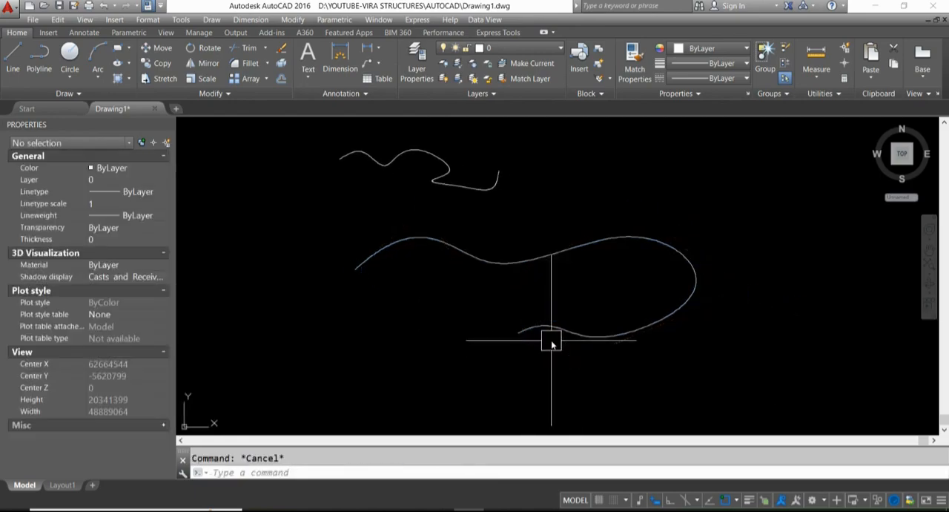
{"action": "scroll", "coordinate": [537, 305], "scroll_direction": "down", "scroll_amount": 2}
{"action": "middle_click_drag", "start_coordinate": [561, 258], "coordinate": [528, 275]}
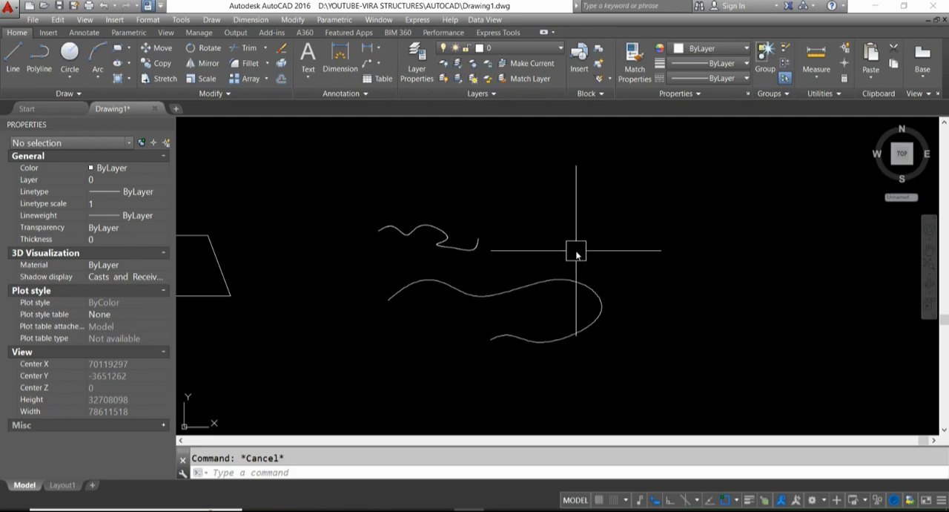
{"action": "middle_click_drag", "start_coordinate": [547, 260], "coordinate": [461, 294]}
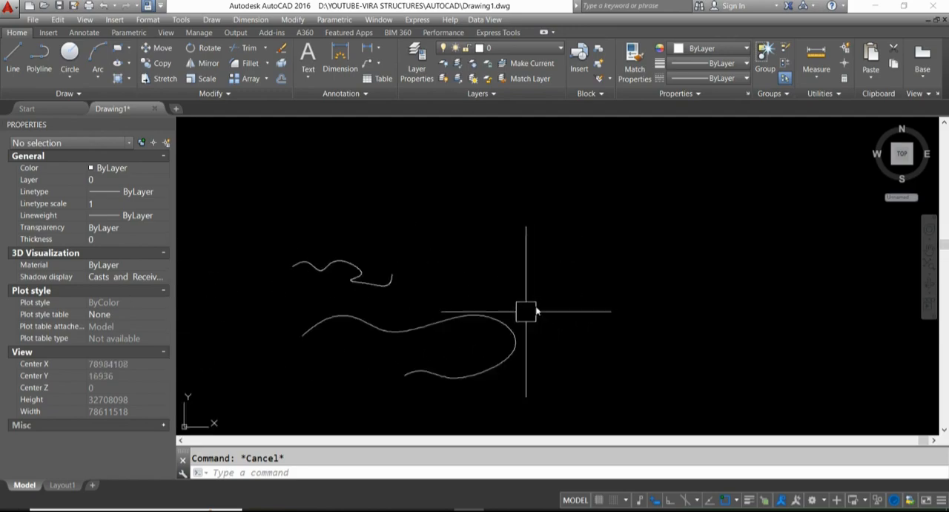
{"action": "mouse_move", "coordinate": [665, 267]}
{"action": "middle_mouse_down"}
{"action": "mouse_move", "coordinate": [614, 285]}
{"action": "mouse_move", "coordinate": [448, 295]}
{"action": "middle_mouse_up"}
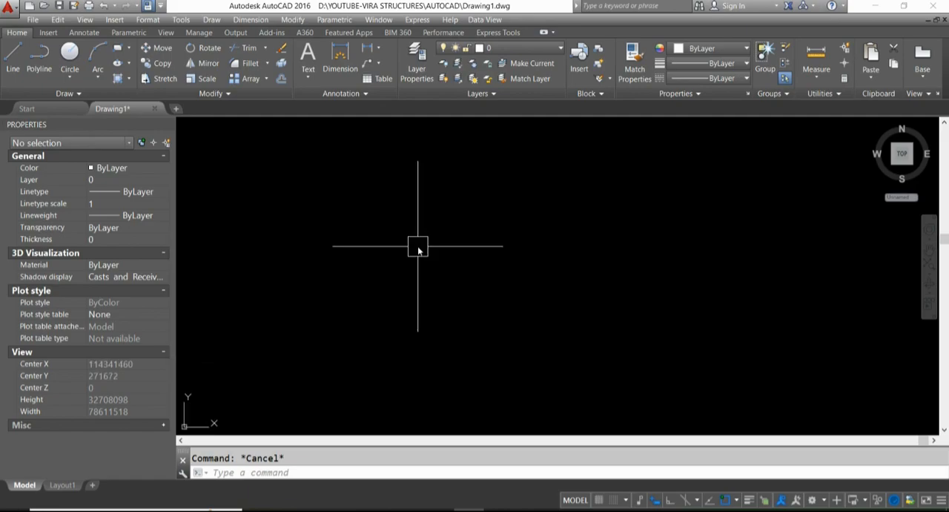
- Draw rays radiating in all directions from one common start point in the empty area beside the splines
{"action": "type", "text": "ray"}
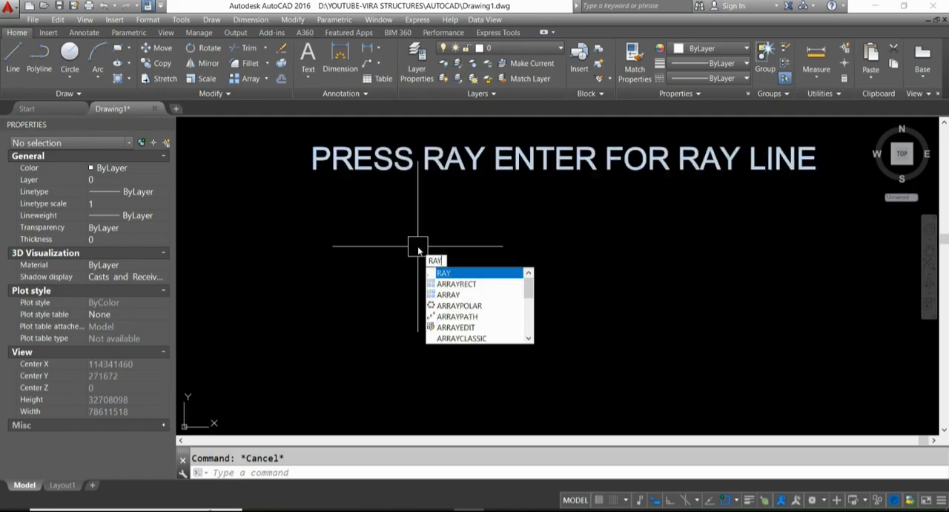
{"action": "key", "text": "Return"}
{"action": "left_click", "coordinate": [437, 250]}
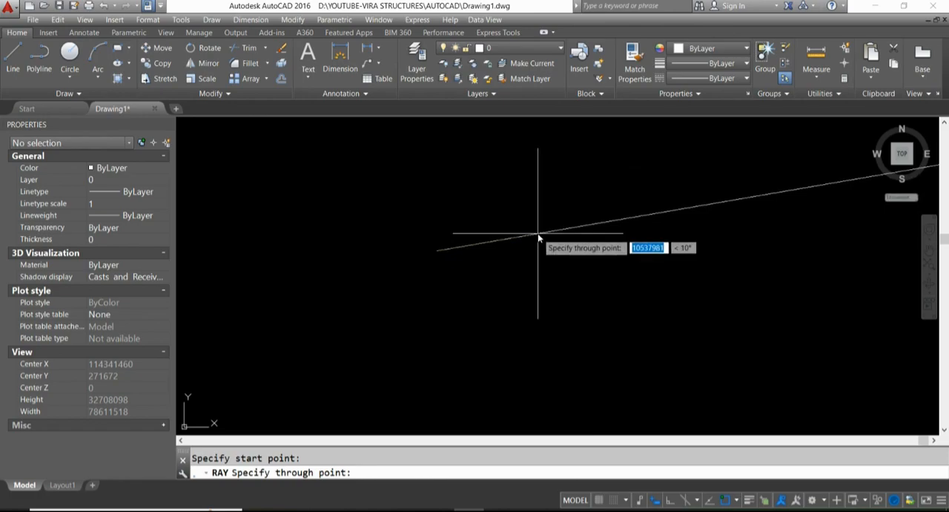
{"action": "left_click", "coordinate": [539, 235]}
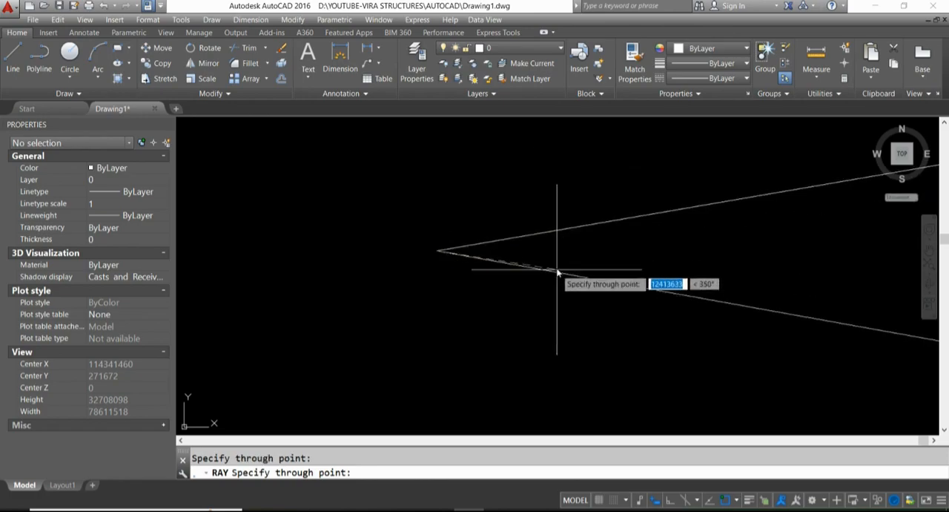
{"action": "left_click", "coordinate": [559, 253]}
{"action": "left_click", "coordinate": [563, 279]}
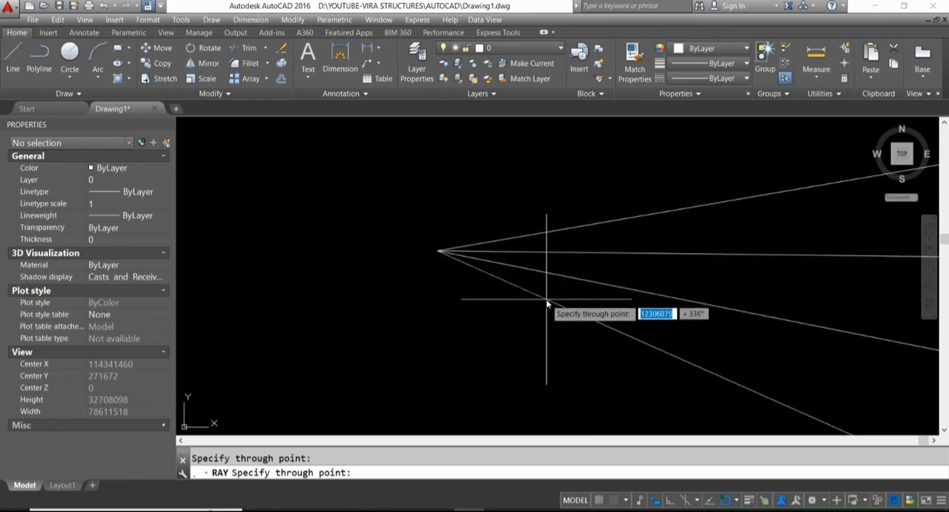
{"action": "left_click", "coordinate": [549, 300]}
{"action": "left_click", "coordinate": [530, 320]}
{"action": "left_click", "coordinate": [467, 348]}
{"action": "left_click", "coordinate": [330, 338]}
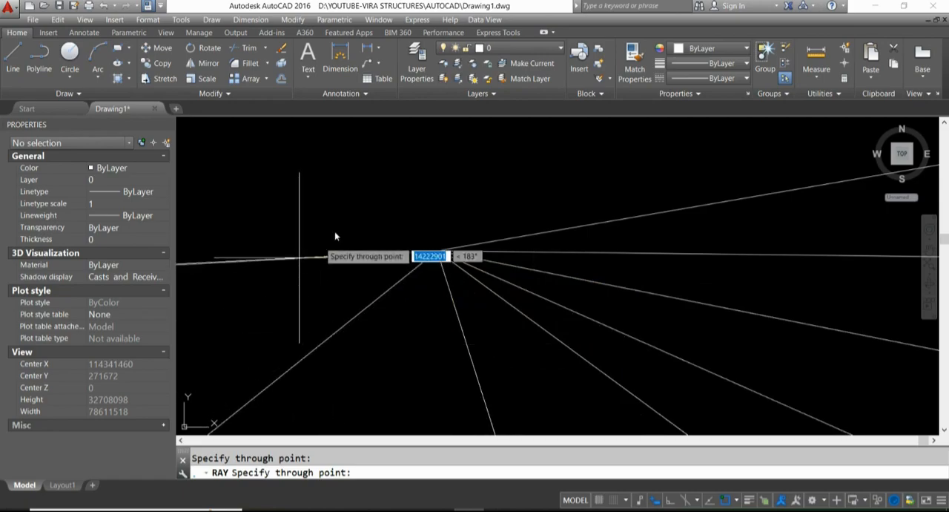
{"action": "left_click", "coordinate": [320, 253]}
{"action": "left_click", "coordinate": [347, 189]}
{"action": "left_click", "coordinate": [453, 213]}
{"action": "left_click", "coordinate": [533, 206]}
{"action": "left_click", "coordinate": [414, 201]}
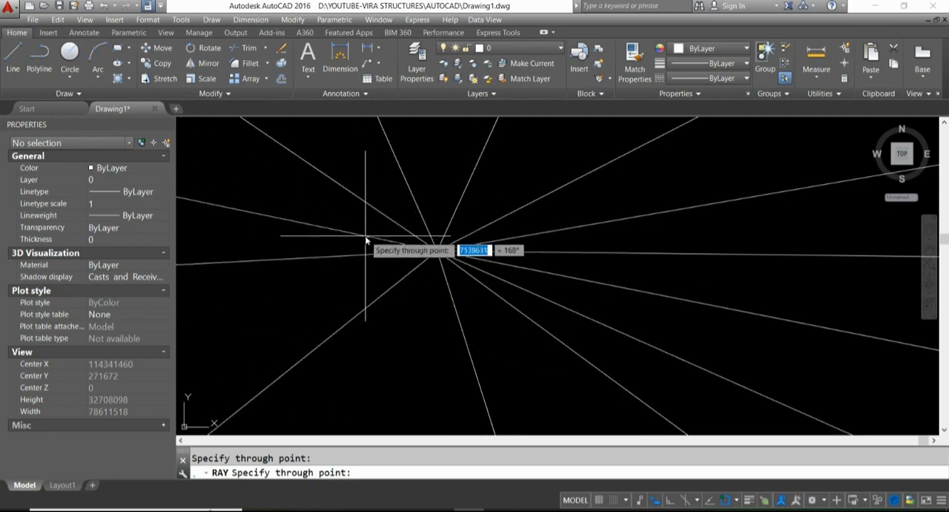
{"action": "left_click", "coordinate": [369, 238]}
{"action": "left_click", "coordinate": [360, 279]}
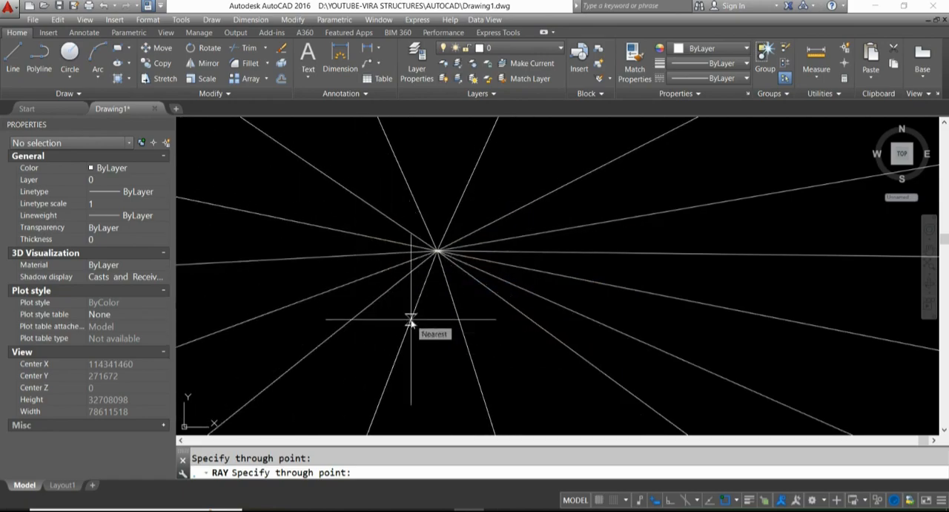
{"action": "key", "text": "Escape"}
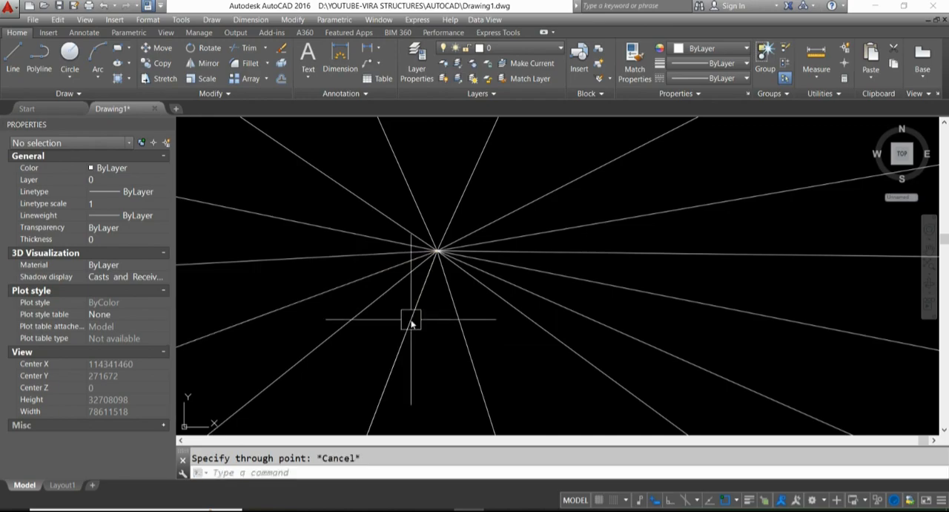
{"action": "scroll", "coordinate": [415, 319], "scroll_direction": "up", "scroll_amount": 3}
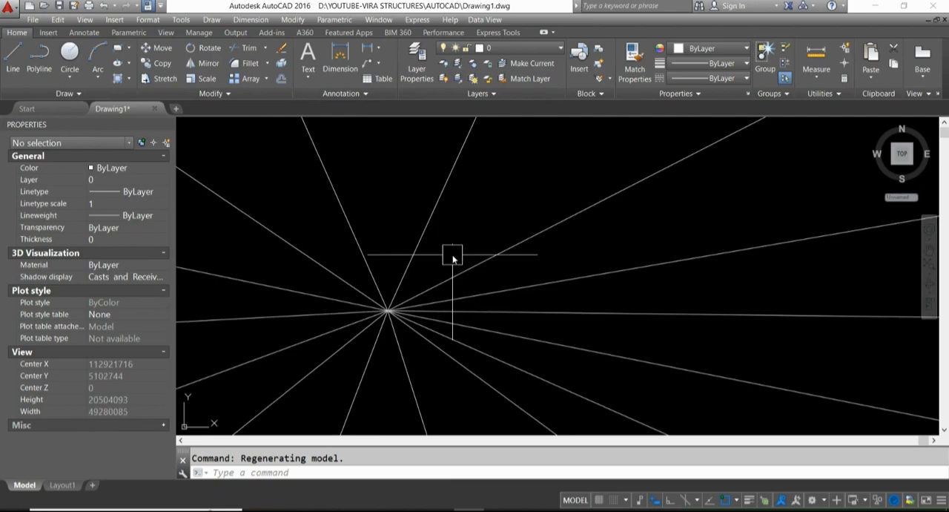
{"action": "key", "text": "Return"}
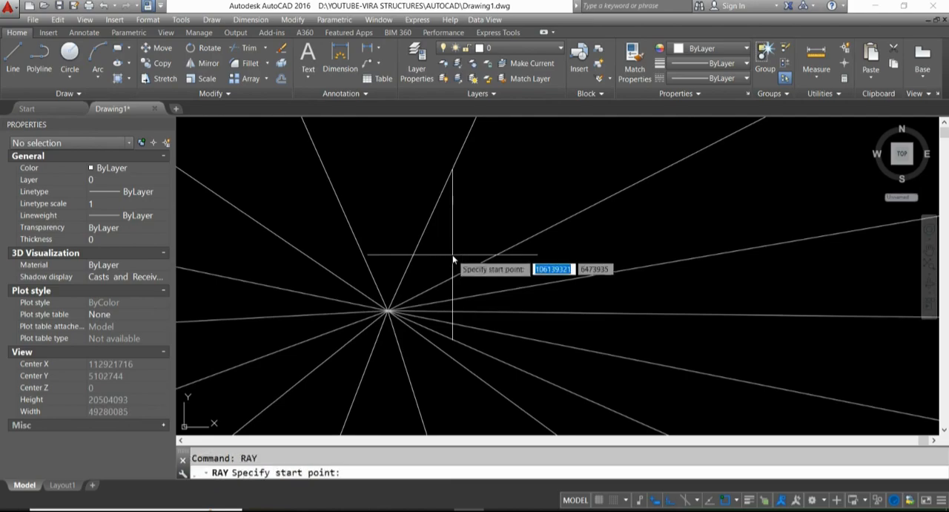
{"action": "scroll", "coordinate": [445, 267], "scroll_direction": "down", "scroll_amount": 8}
{"action": "key", "text": "Escape"}
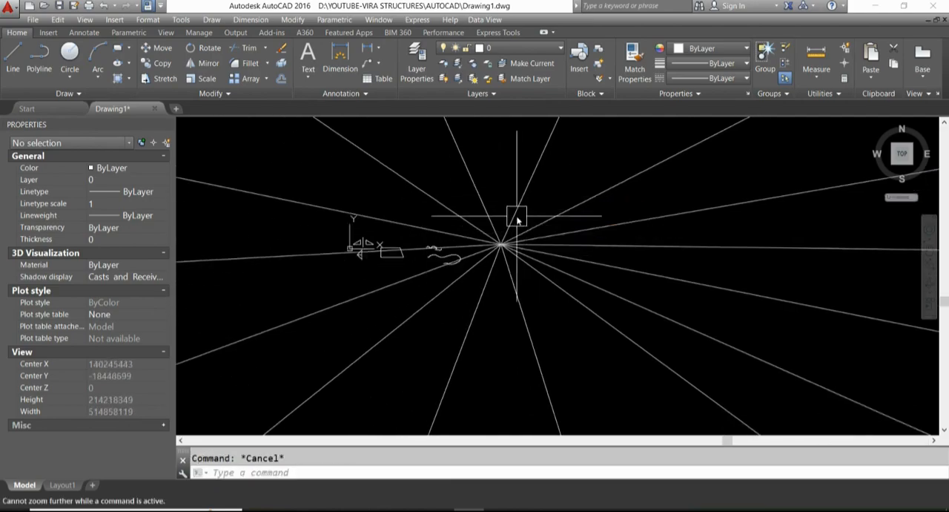
- Erase all the radiating rays with a crossing selection over their common start point
{"action": "type", "text": "e"}
{"action": "key", "text": "Return"}
{"action": "left_click", "coordinate": [546, 204]}
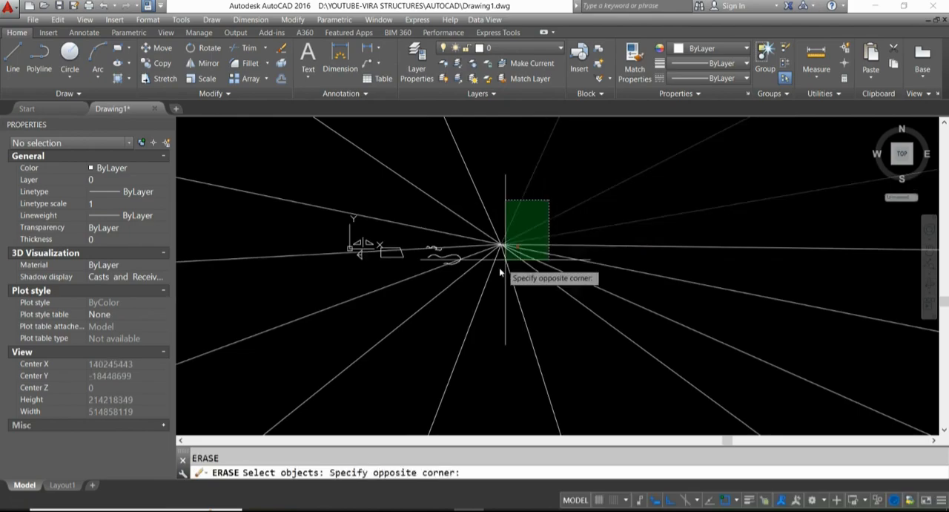
{"action": "left_click", "coordinate": [501, 273]}
{"action": "key", "text": "Return"}
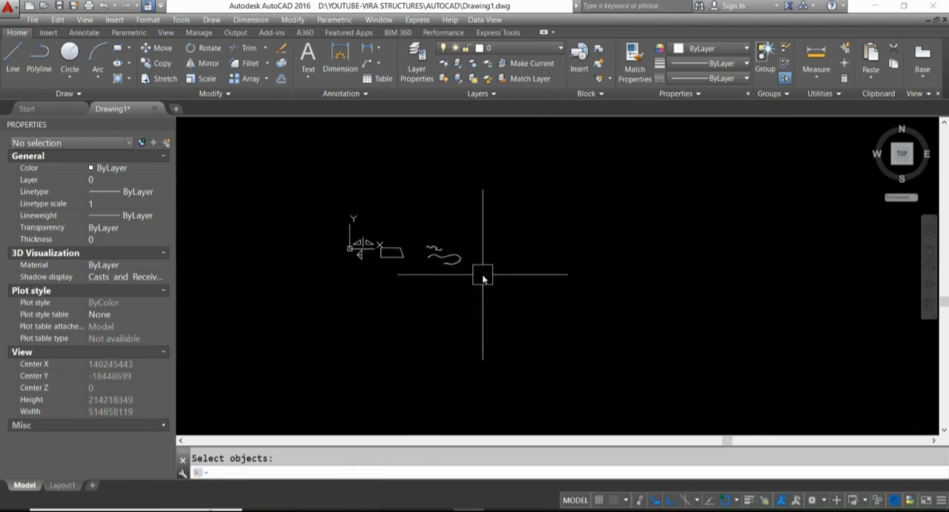
- Draw four orthogonal rays pointing up, right, down and left from one start point to the right of the splines
{"action": "type", "text": "ray"}
{"action": "key", "text": "Return"}
{"action": "scroll", "coordinate": [547, 267], "scroll_direction": "up", "scroll_amount": 4}
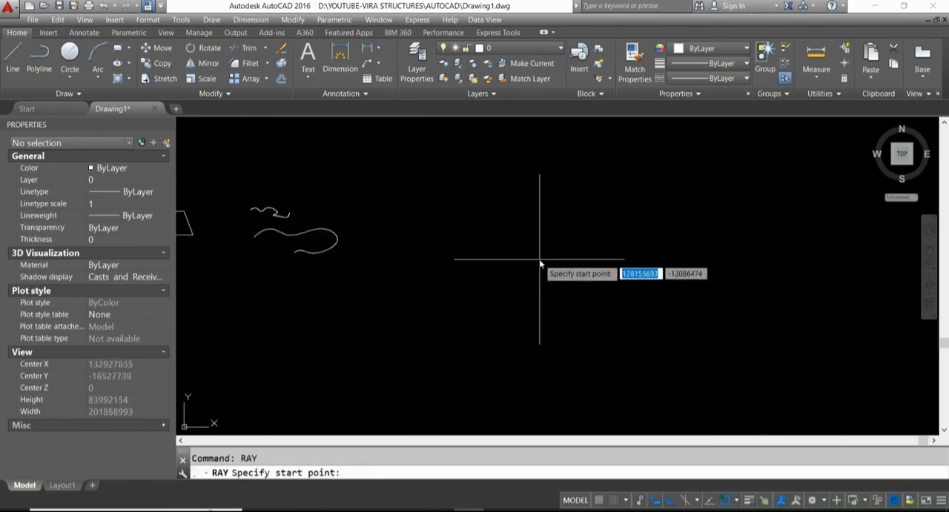
{"action": "left_click", "coordinate": [541, 258]}
{"action": "left_click", "coordinate": [543, 214]}
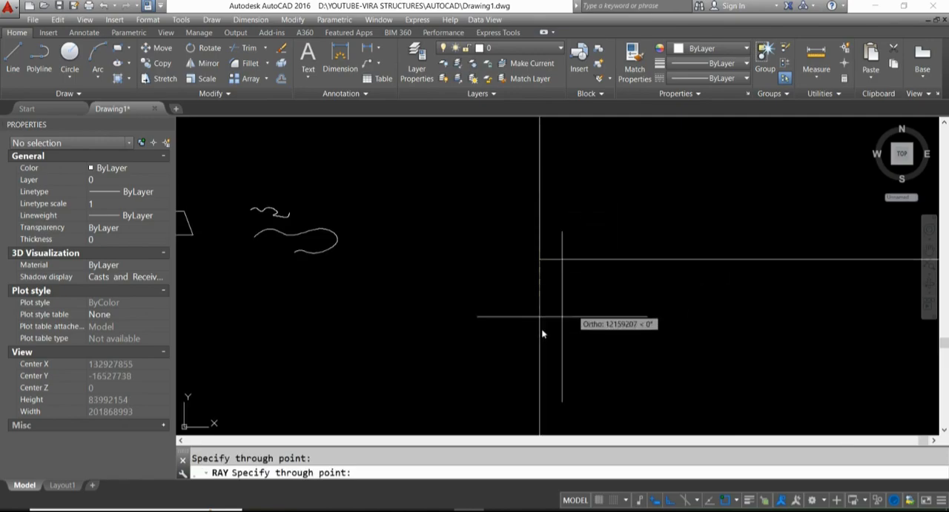
{"action": "left_click", "coordinate": [621, 265]}
{"action": "left_click", "coordinate": [543, 317]}
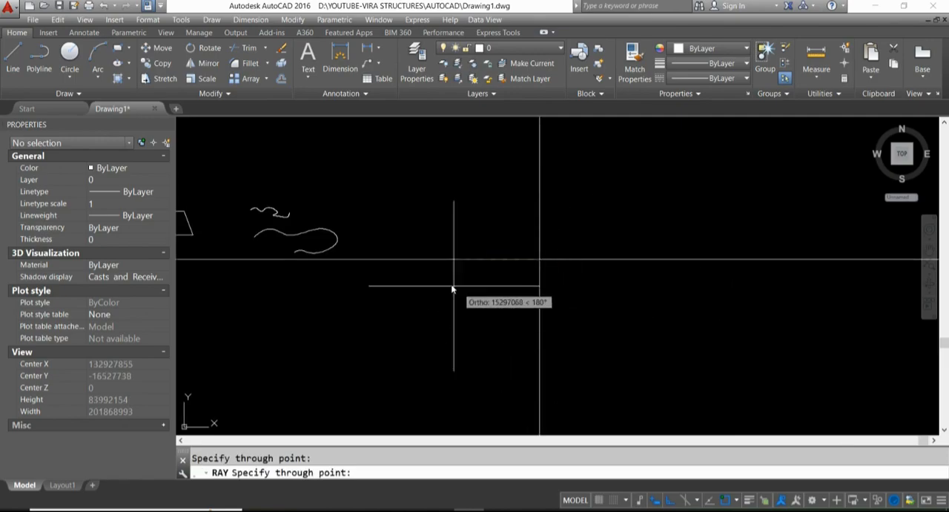
{"action": "left_click", "coordinate": [446, 284]}
{"action": "key", "text": "Escape"}
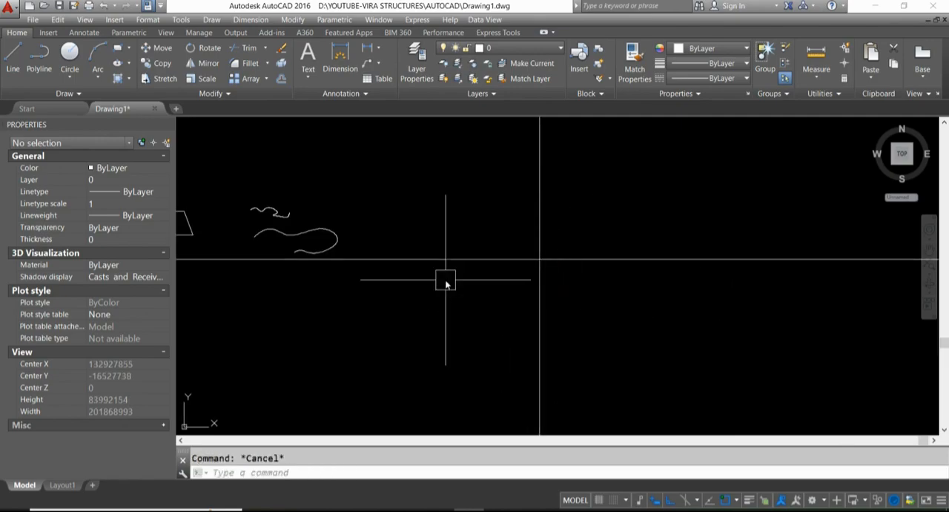
- Select the four orthogonal rays with a crossing window around their start point and delete them
{"action": "left_click", "coordinate": [595, 278]}
{"action": "left_click", "coordinate": [508, 221]}
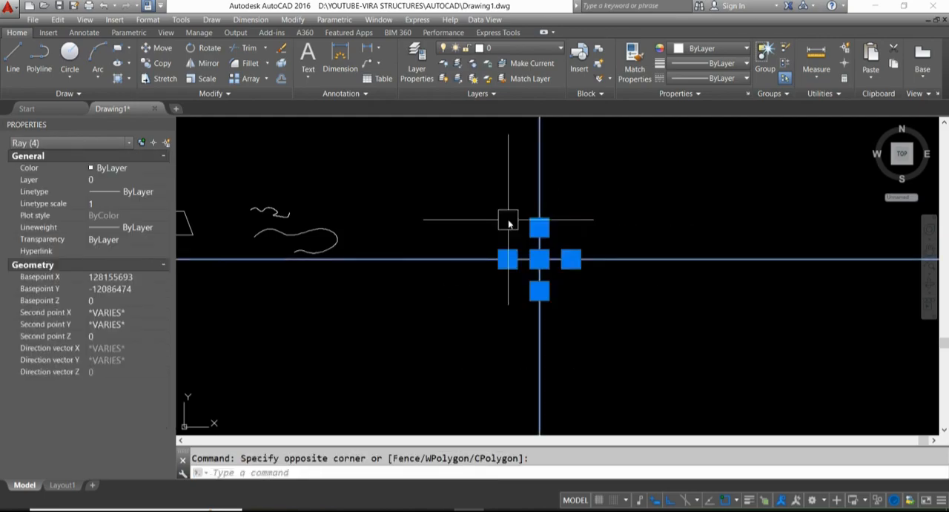
{"action": "key", "text": "Delete"}
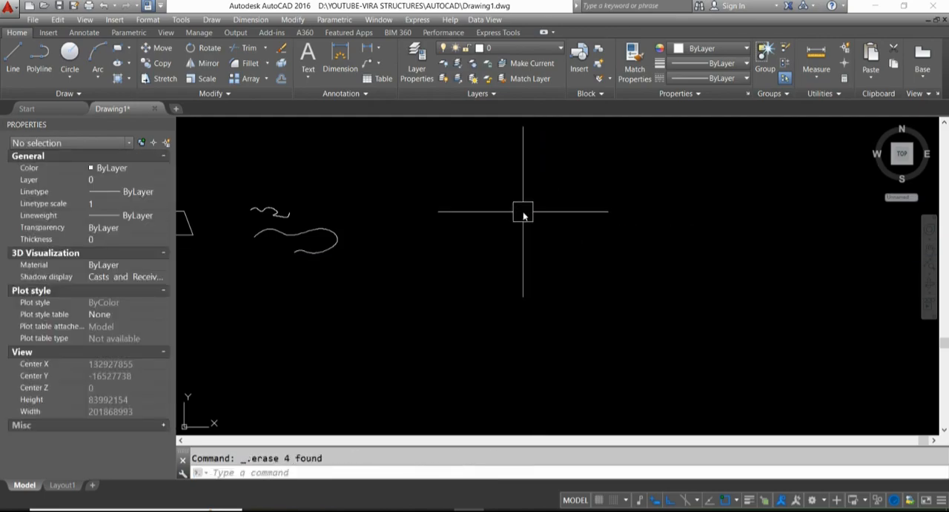